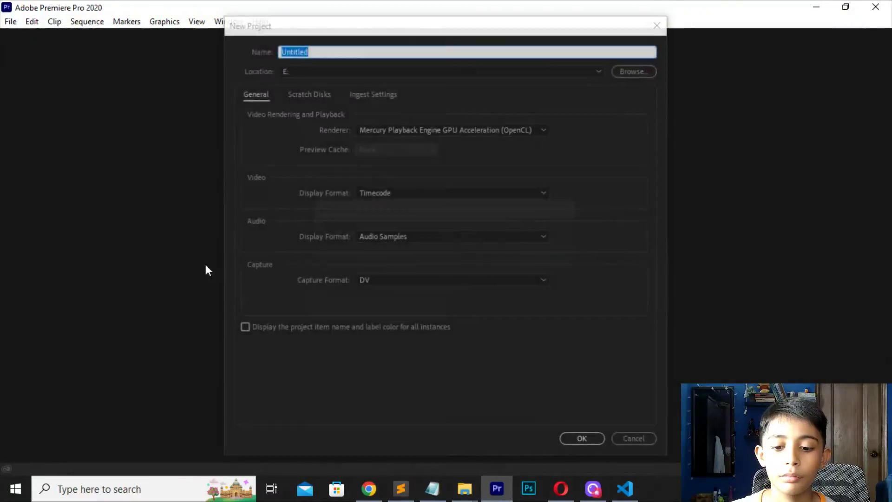
- Create the new Untitled project on E:, overwriting the existing one, and close Notepad
{"action": "key", "text": "Return"}
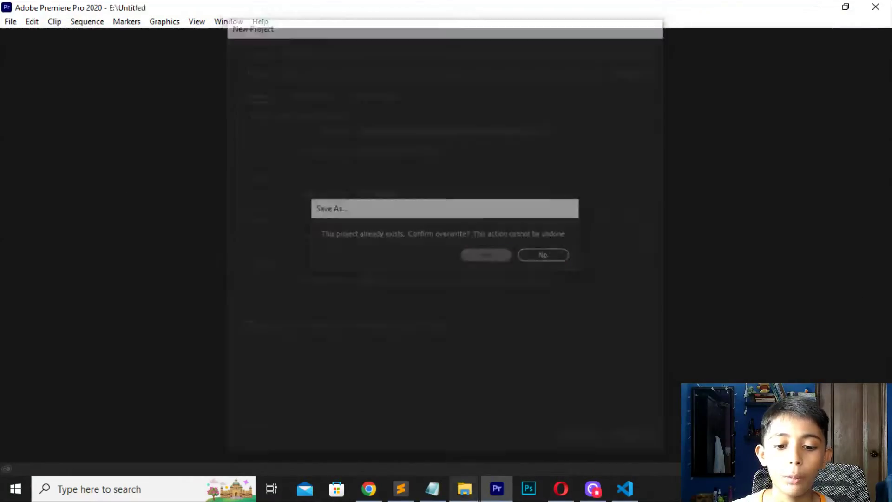
{"action": "key", "text": "Return"}
{"action": "right_click", "coordinate": [465, 489]}
{"action": "left_click", "coordinate": [434, 488]}
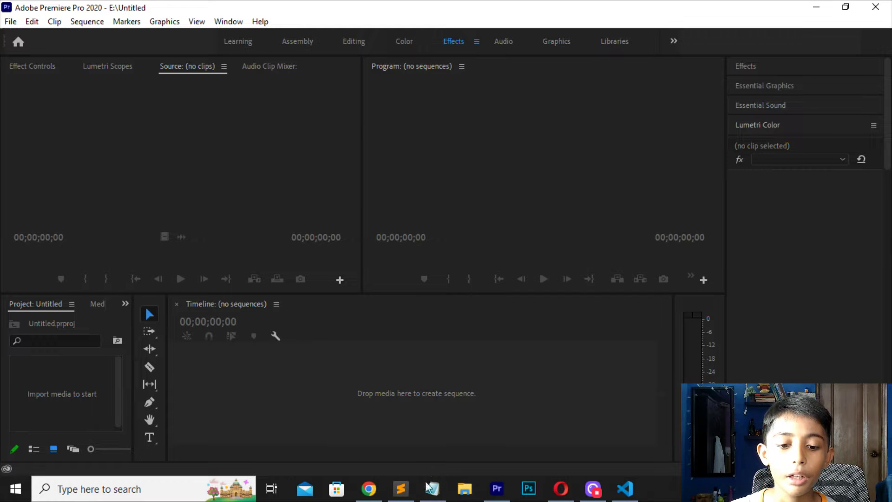
{"action": "right_click", "coordinate": [433, 488]}
{"action": "left_click", "coordinate": [393, 461]}
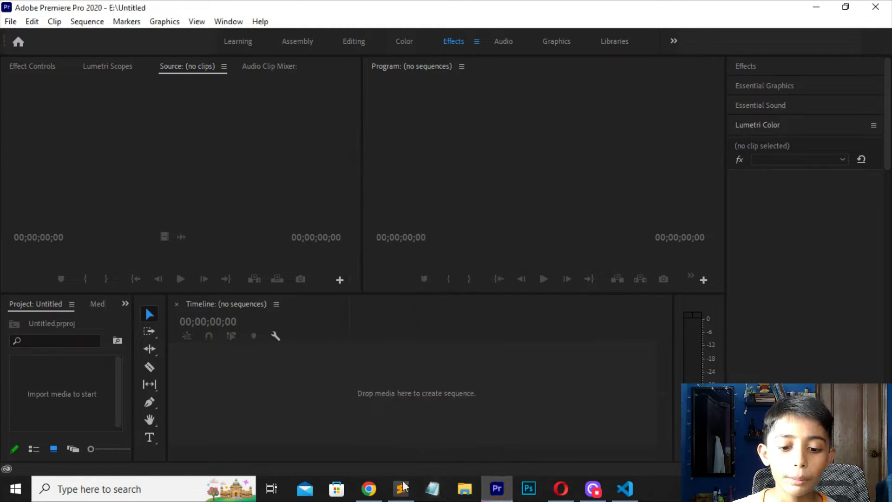
- Drag 2022-08-18_08-10-23 from F:\logi onto the Premiere timeline to create its sequence
{"action": "left_click", "coordinate": [464, 489]}
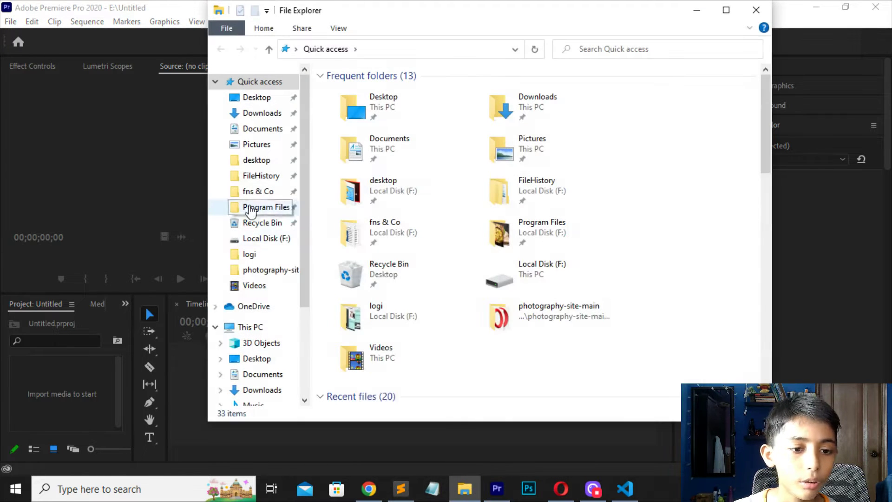
{"action": "left_click", "coordinate": [250, 254]}
{"action": "scroll", "coordinate": [428, 268], "scroll_direction": "down", "scroll_amount": 15}
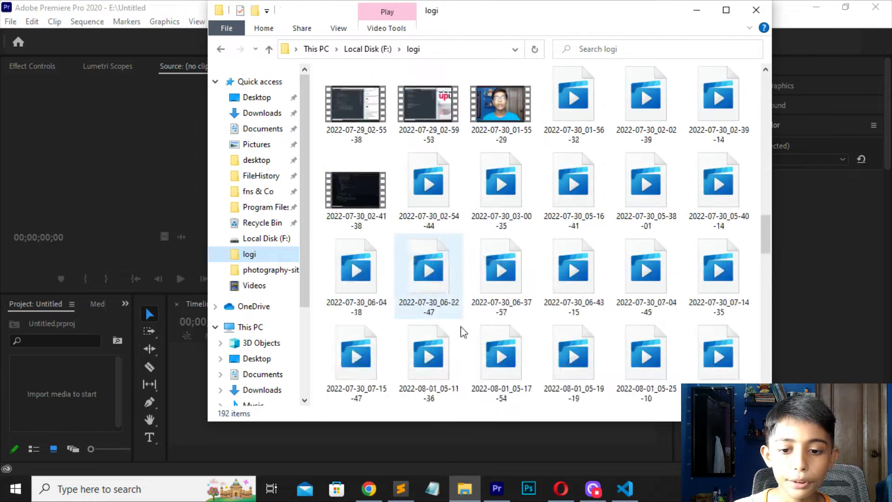
{"action": "left_click", "coordinate": [580, 372]}
{"action": "left_click_drag", "start_coordinate": [580, 372], "coordinate": [765, 6]}
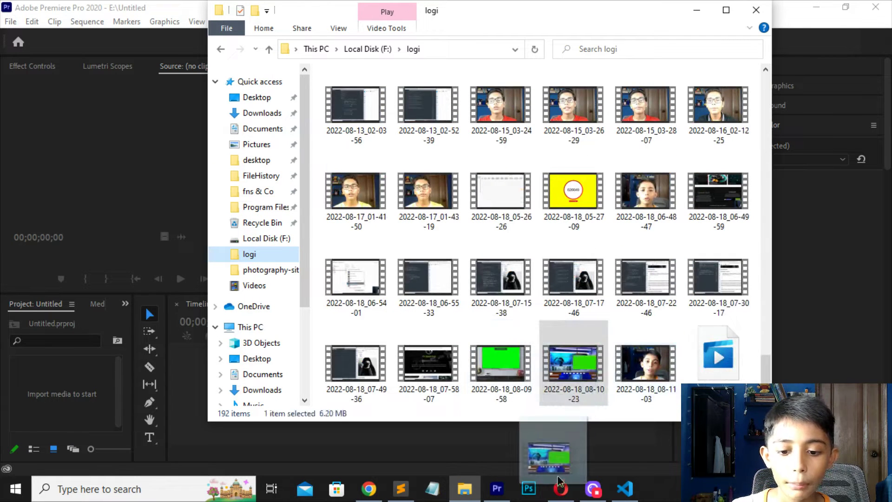
{"action": "left_click", "coordinate": [756, 10]}
- Unlink the studio clip's audio from its video and move the audio onto track A1
{"action": "right_click", "coordinate": [428, 382]}
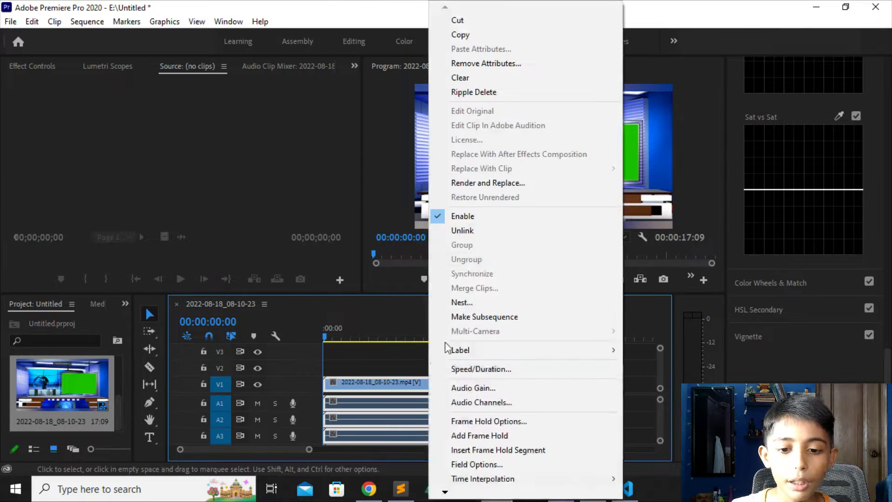
{"action": "left_click", "coordinate": [465, 231]}
{"action": "left_click_drag", "start_coordinate": [412, 434], "coordinate": [374, 398]}
- Play the sequence from the start to preview it, then return to the beginning
{"action": "key", "text": "space"}
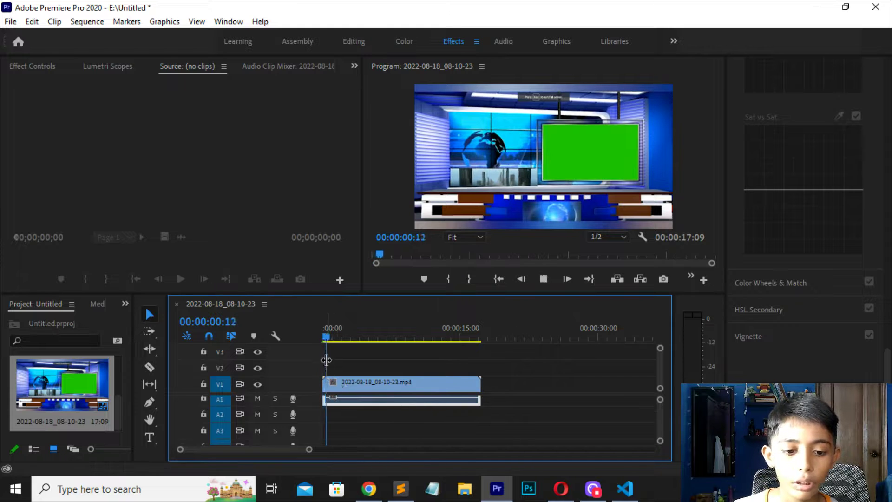
{"action": "key", "text": "Home"}
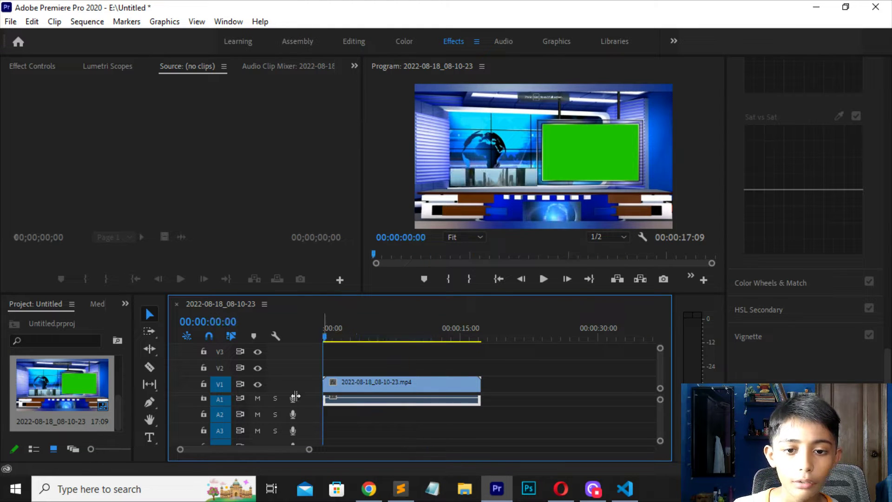
{"action": "key", "text": "space"}
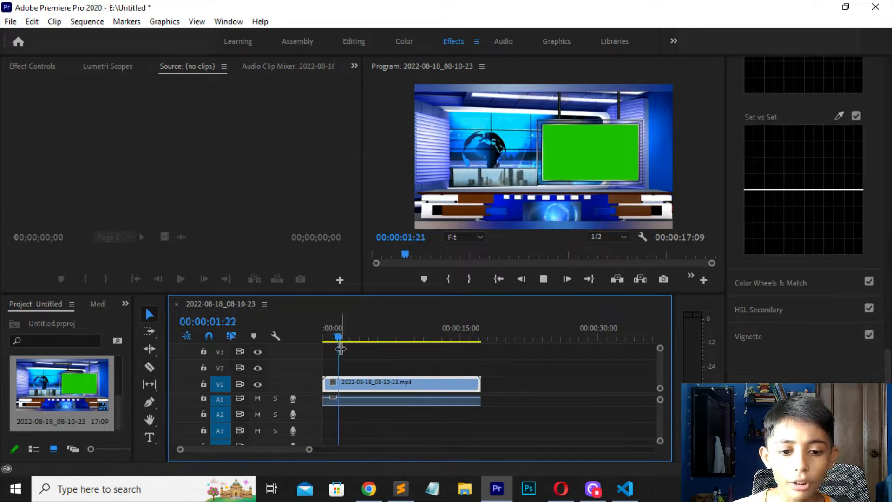
{"action": "key", "text": "space"}
{"action": "key", "text": "Home"}
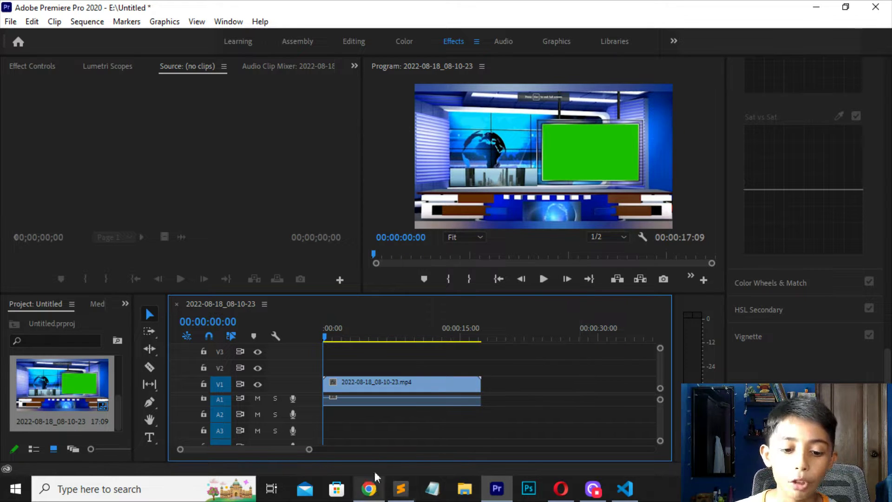
{"action": "left_click", "coordinate": [381, 395]}
{"action": "scroll", "coordinate": [776, 73], "scroll_direction": "up", "scroll_amount": 1}
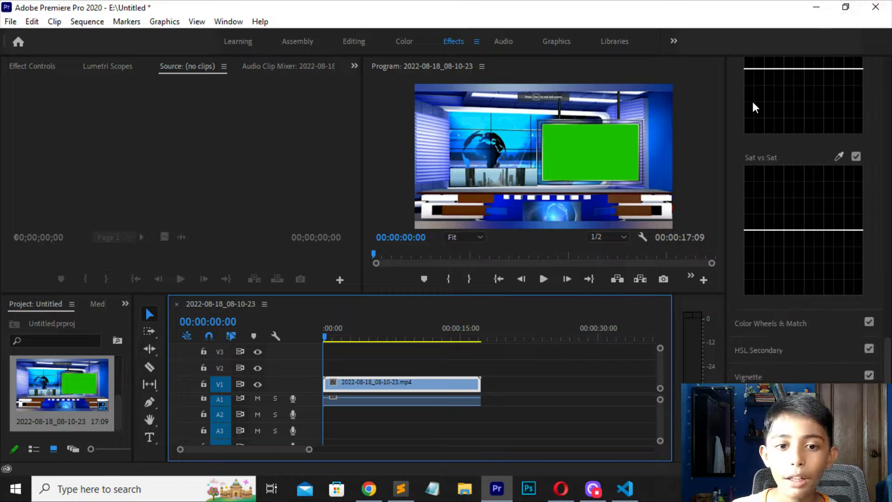
{"action": "left_click", "coordinate": [361, 66]}
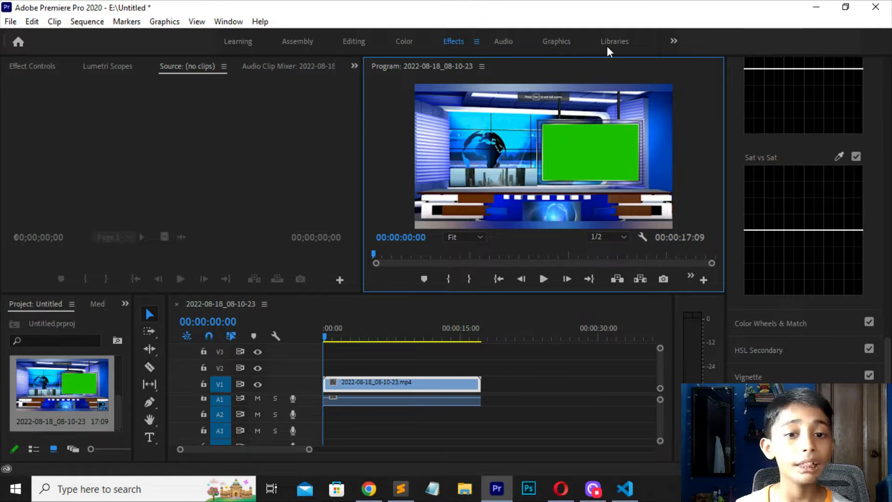
{"action": "scroll", "coordinate": [871, 187], "scroll_direction": "up", "scroll_amount": 2}
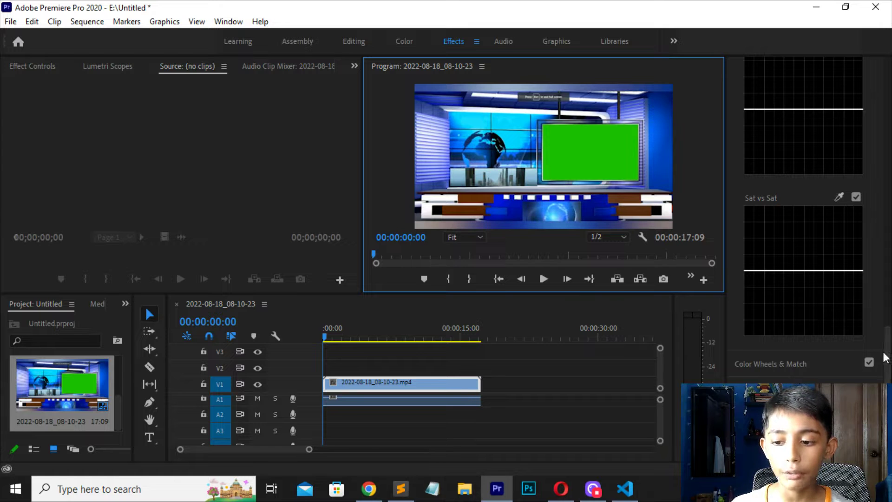
{"action": "scroll", "coordinate": [814, 209], "scroll_direction": "up", "scroll_amount": 15}
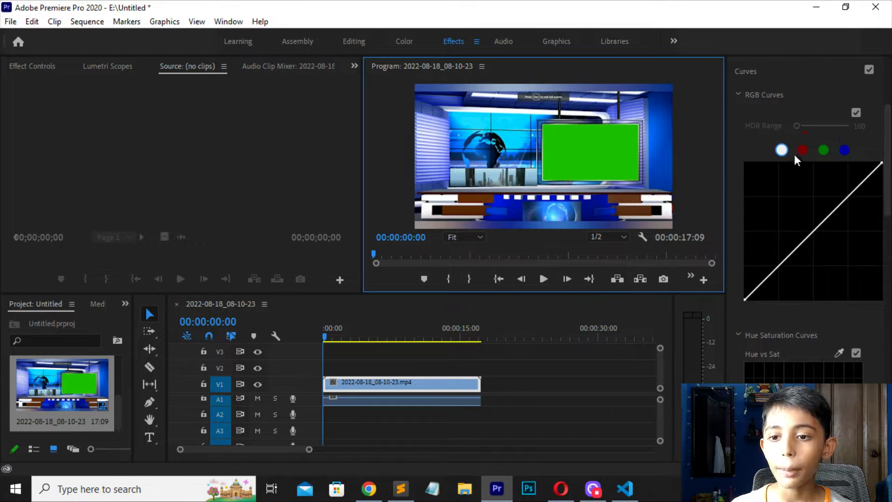
{"action": "scroll", "coordinate": [799, 158], "scroll_direction": "up", "scroll_amount": 2}
{"action": "scroll", "coordinate": [790, 83], "scroll_direction": "up", "scroll_amount": 3}
{"action": "scroll", "coordinate": [883, 107], "scroll_direction": "up", "scroll_amount": 3}
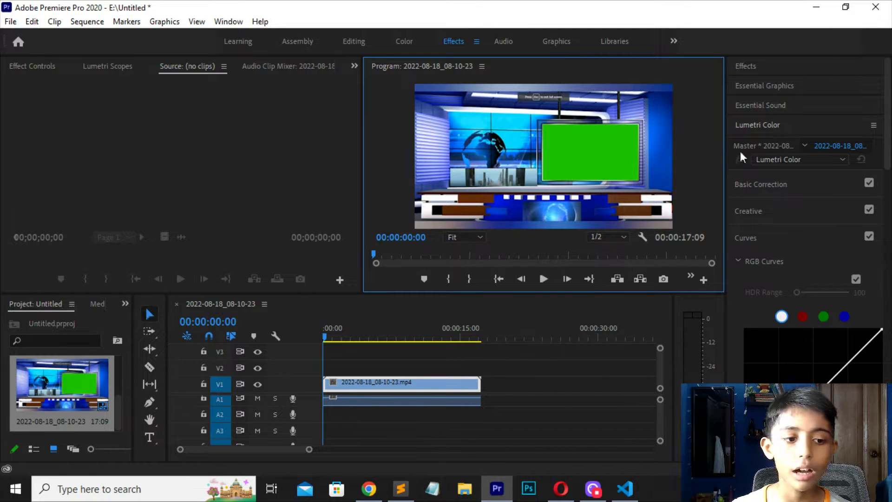
- Search 'ultra' in the Effects panel to list Ultra Key under Keying; project bin also filtered
{"action": "left_click", "coordinate": [746, 66]}
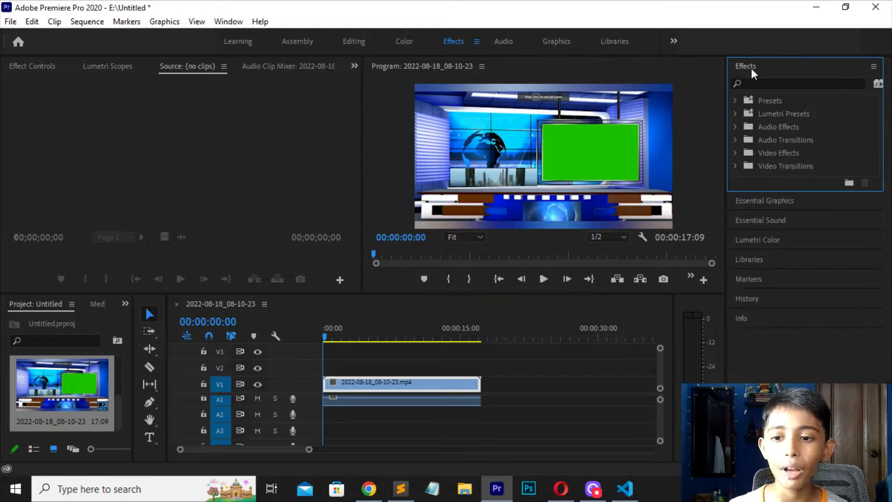
{"action": "left_click", "coordinate": [36, 335]}
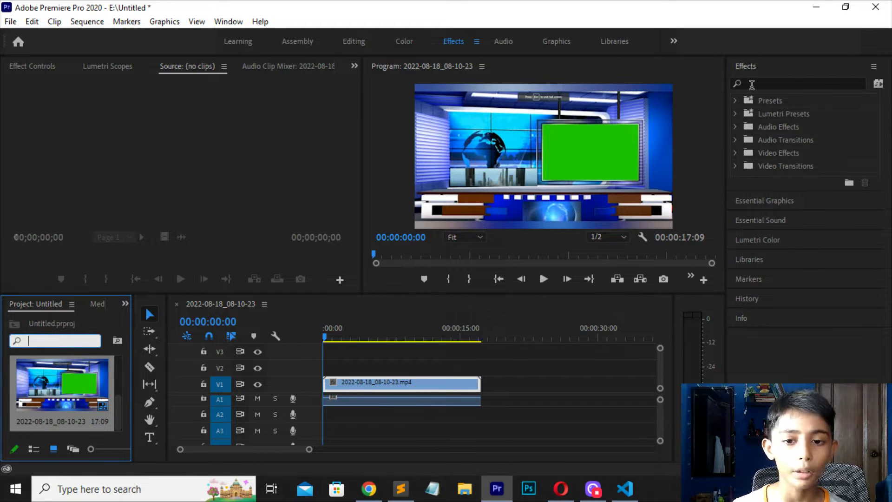
{"action": "left_click", "coordinate": [819, 79]}
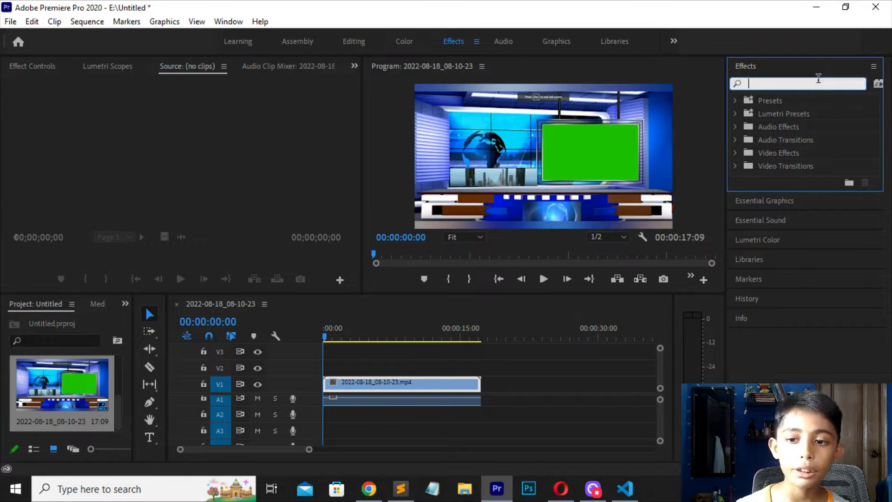
{"action": "type", "text": "ultra"}
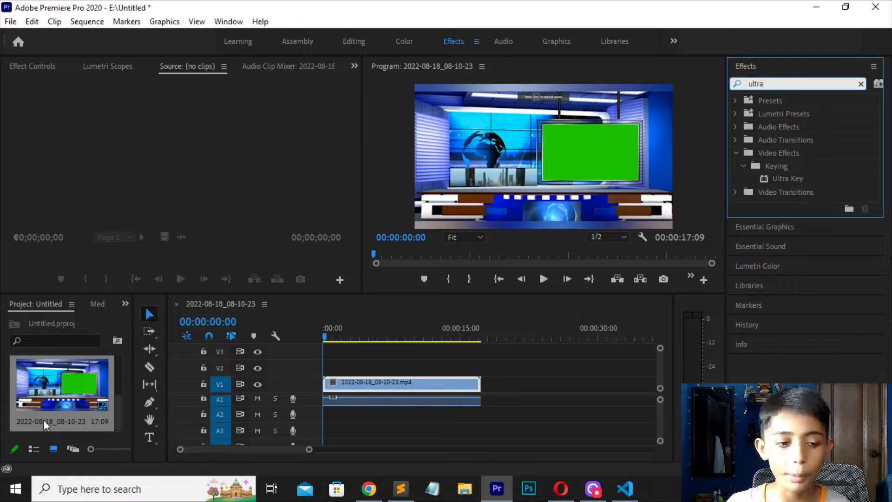
{"action": "left_click", "coordinate": [55, 340]}
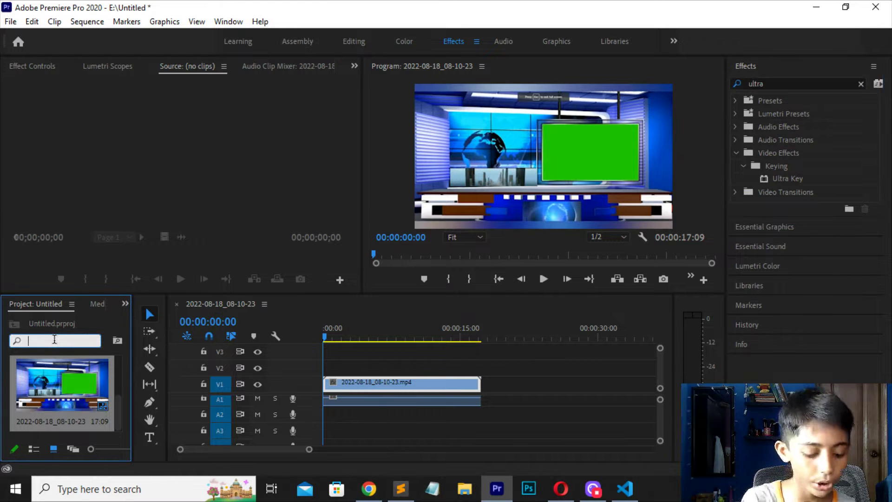
{"action": "type", "text": "ultra"}
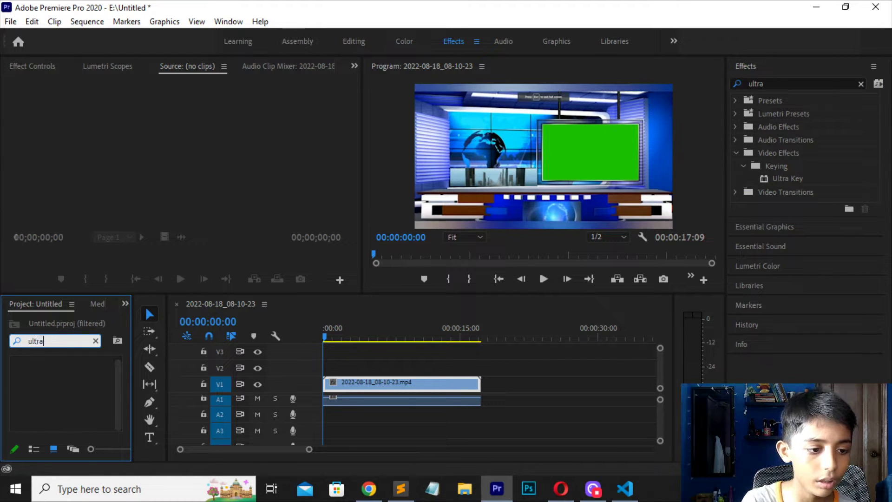
{"action": "type", "text": " ke"}
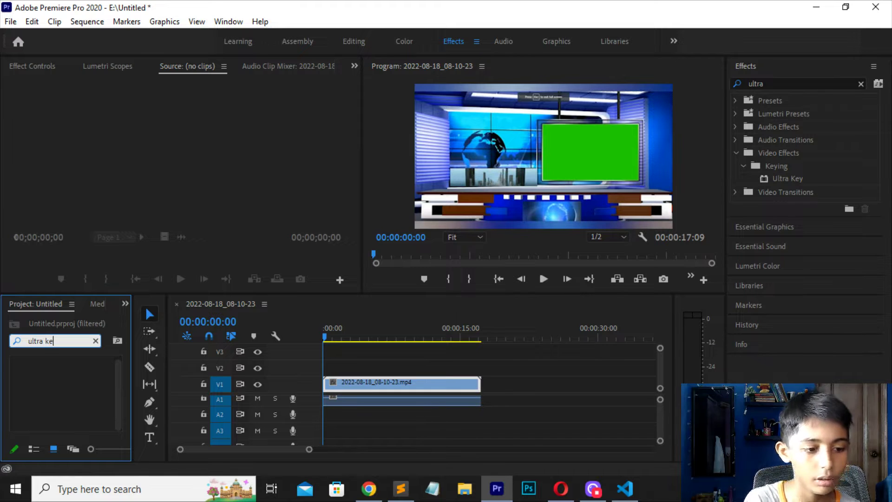
{"action": "type", "text": "y"}
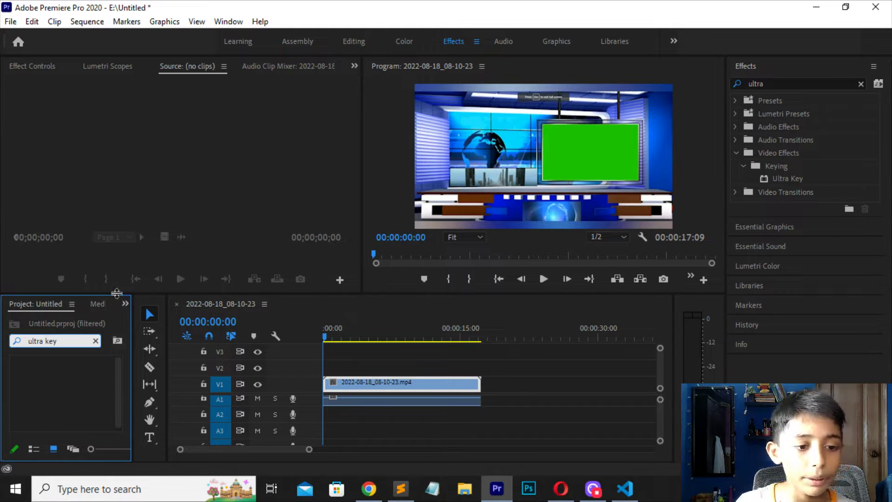
- Clear the 'ultra key' search from the project bin so the studio clip shows again
{"action": "left_click", "coordinate": [97, 304]}
{"action": "left_click", "coordinate": [125, 303]}
{"action": "left_click", "coordinate": [123, 315]}
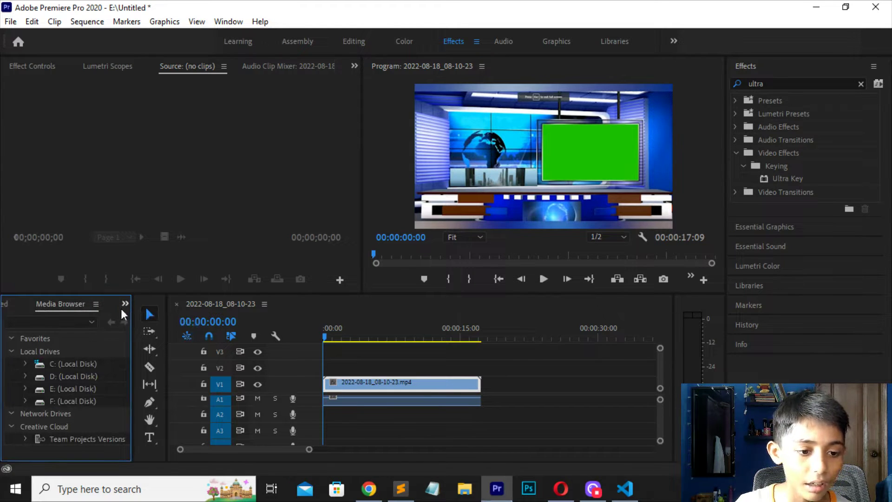
{"action": "left_click", "coordinate": [19, 305]}
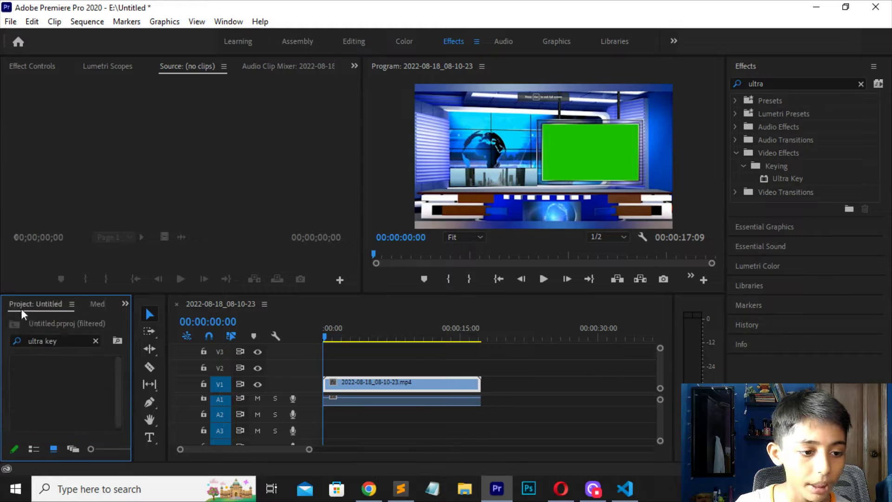
{"action": "left_click", "coordinate": [96, 341]}
{"action": "left_click", "coordinate": [20, 345]}
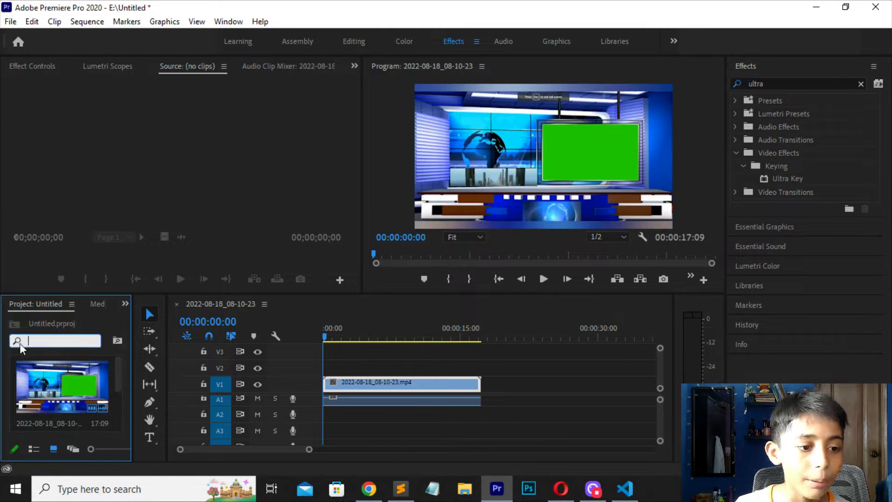
{"action": "left_click", "coordinate": [58, 331]}
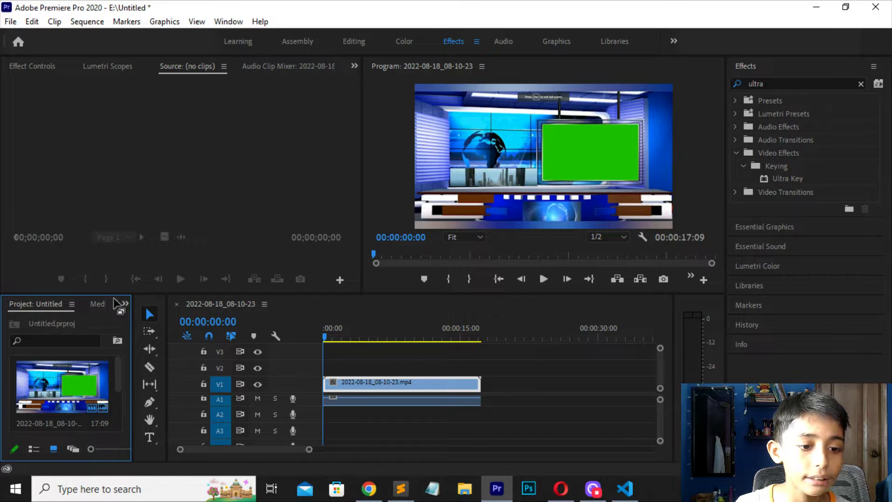
{"action": "left_click", "coordinate": [115, 303]}
{"action": "left_click", "coordinate": [124, 304]}
{"action": "left_click", "coordinate": [72, 318]}
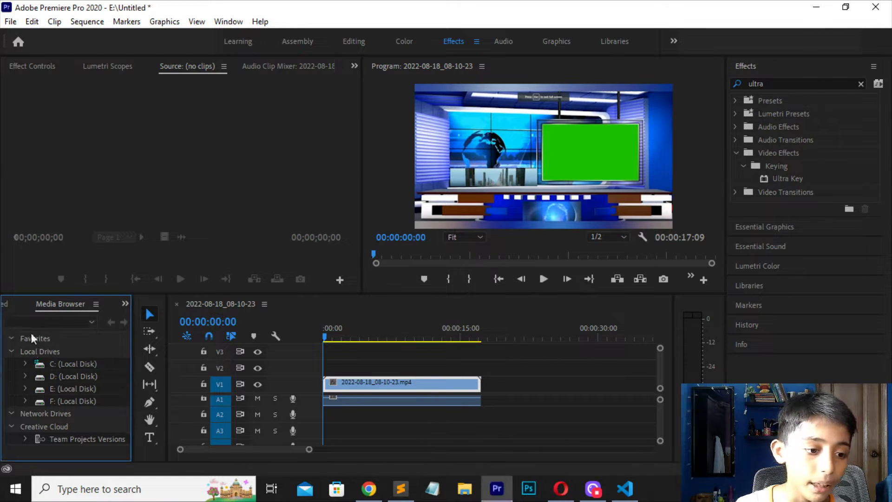
{"action": "left_click", "coordinate": [25, 303]}
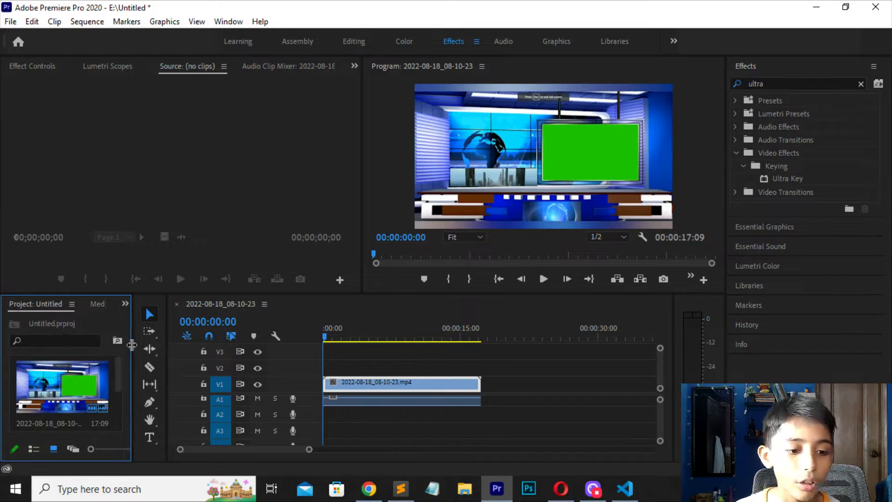
- Resize the panel dividers to make the Program monitor wider and taller, shrinking the timeline
{"action": "mouse_move", "coordinate": [135, 357]}
{"action": "left_mouse_down"}
{"action": "mouse_move", "coordinate": [207, 358]}
{"action": "mouse_move", "coordinate": [143, 339]}
{"action": "left_mouse_up"}
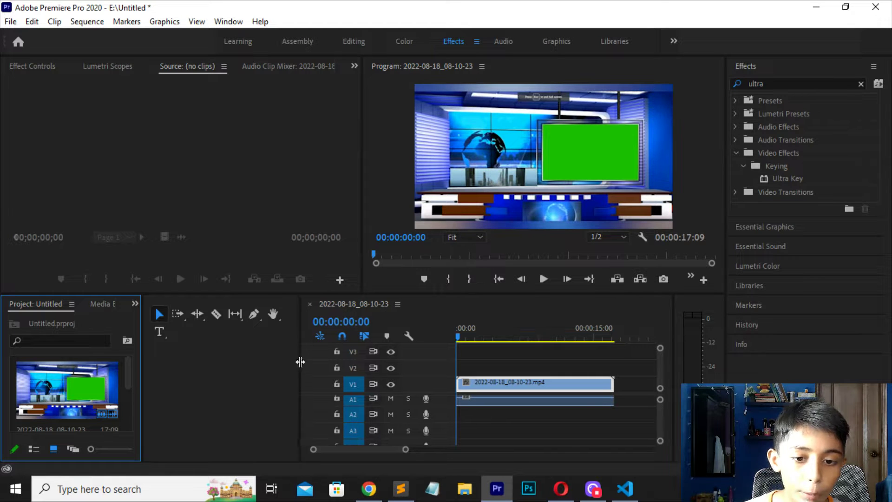
{"action": "left_click_drag", "start_coordinate": [298, 369], "coordinate": [167, 394]}
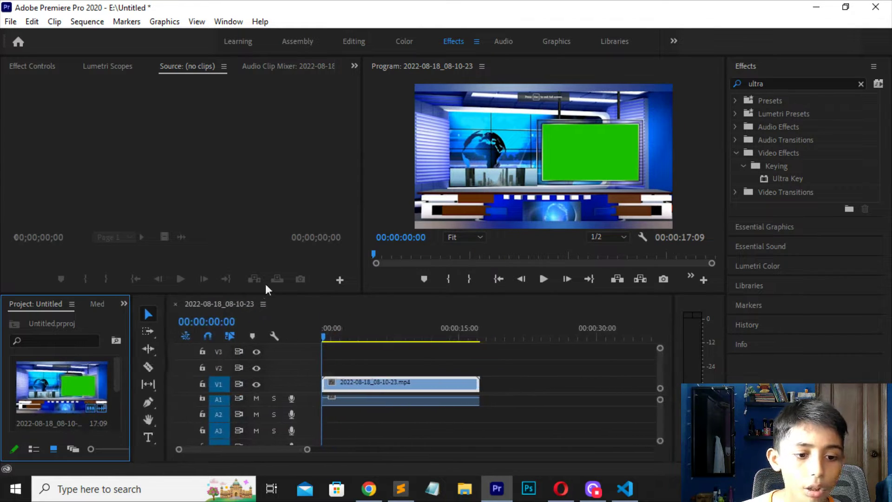
{"action": "left_click_drag", "start_coordinate": [362, 206], "coordinate": [190, 206]}
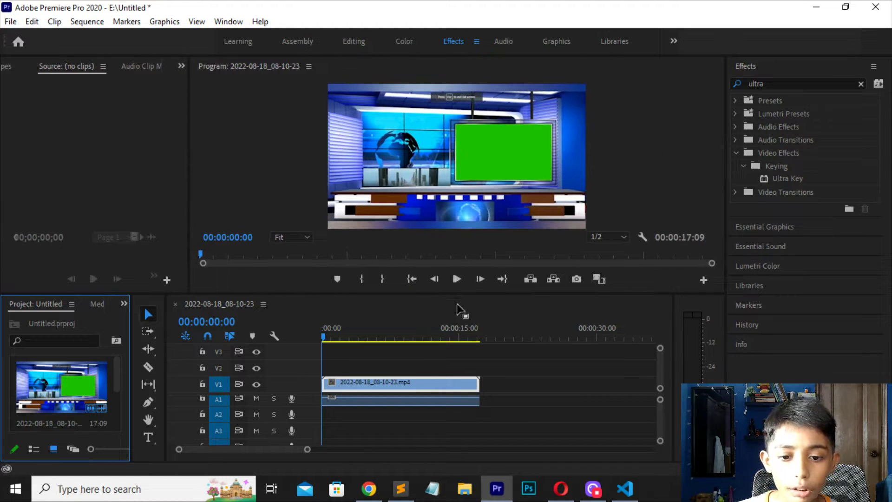
{"action": "mouse_move", "coordinate": [457, 294]}
{"action": "left_mouse_down"}
{"action": "mouse_move", "coordinate": [430, 393]}
{"action": "mouse_move", "coordinate": [483, 326]}
{"action": "left_mouse_up"}
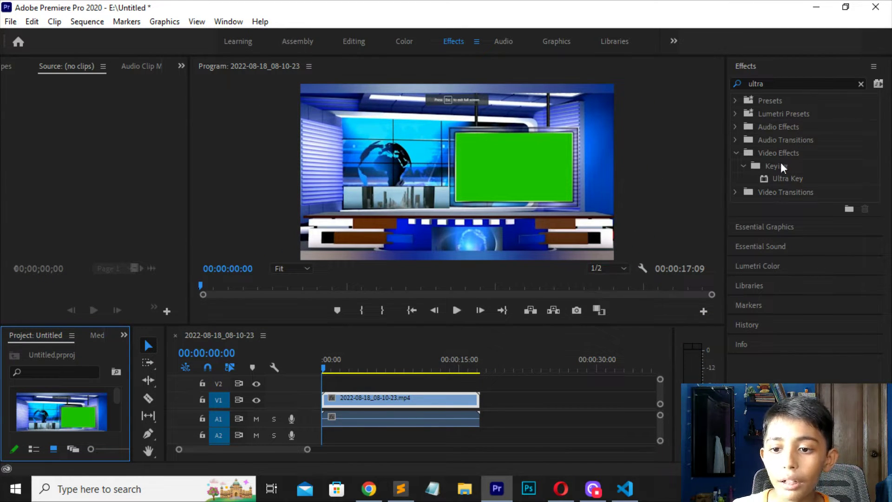
- Apply Ultra Key to the V1 studio background clip and show the Effect Controls panel
{"action": "left_click_drag", "start_coordinate": [785, 180], "coordinate": [766, 182]}
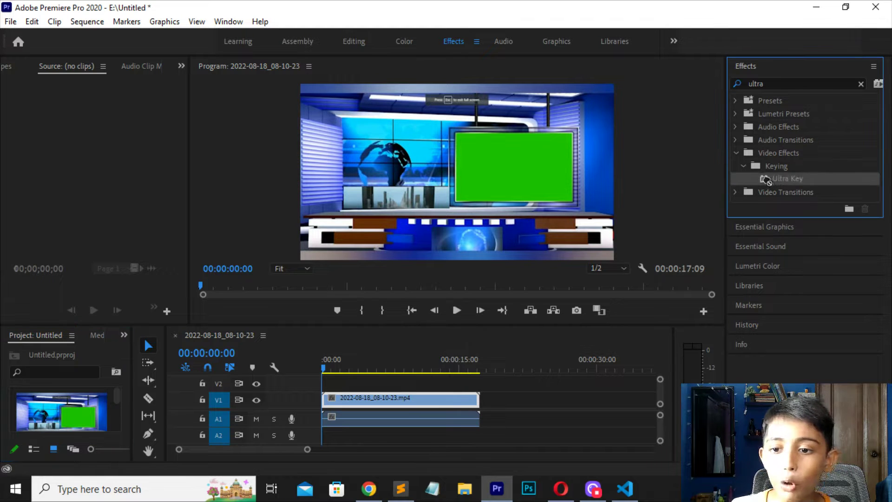
{"action": "mouse_move", "coordinate": [543, 219]}
{"action": "left_mouse_down"}
{"action": "mouse_move", "coordinate": [367, 425]}
{"action": "mouse_move", "coordinate": [342, 403]}
{"action": "mouse_move", "coordinate": [353, 403]}
{"action": "left_mouse_up"}
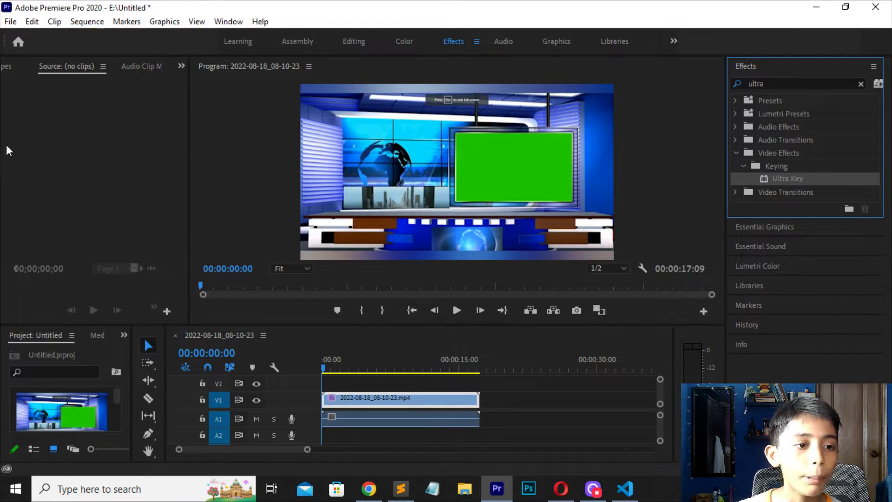
{"action": "left_click", "coordinate": [181, 66]}
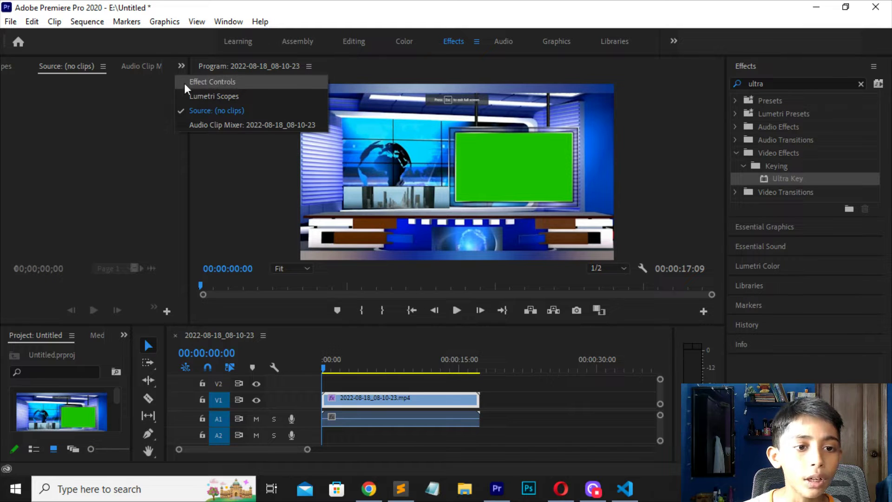
{"action": "left_click", "coordinate": [41, 70]}
{"action": "left_click", "coordinate": [10, 70]}
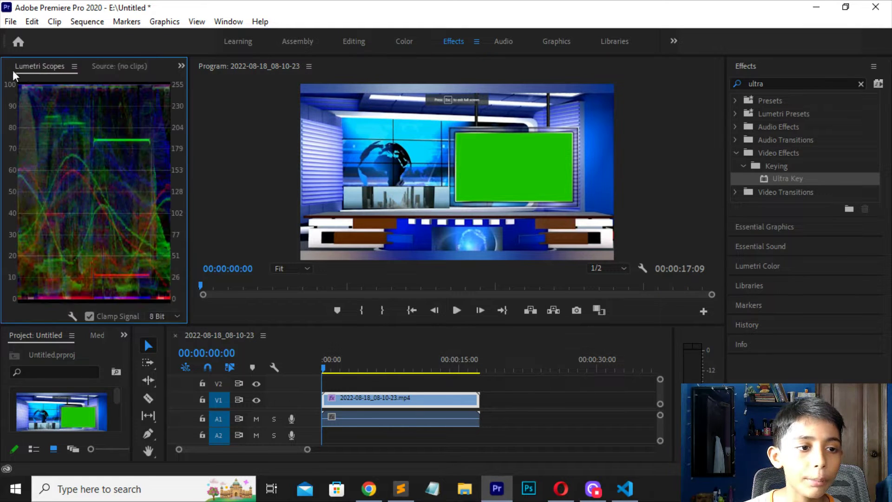
{"action": "left_click", "coordinate": [10, 69]}
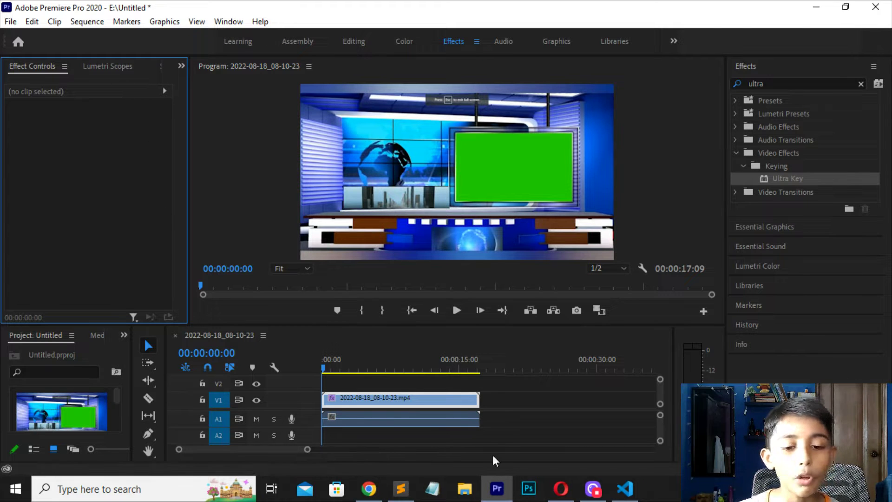
- Set Ultra Key's Key Color by sampling the green TV screen, then open File Explorer
{"action": "left_click", "coordinate": [491, 410]}
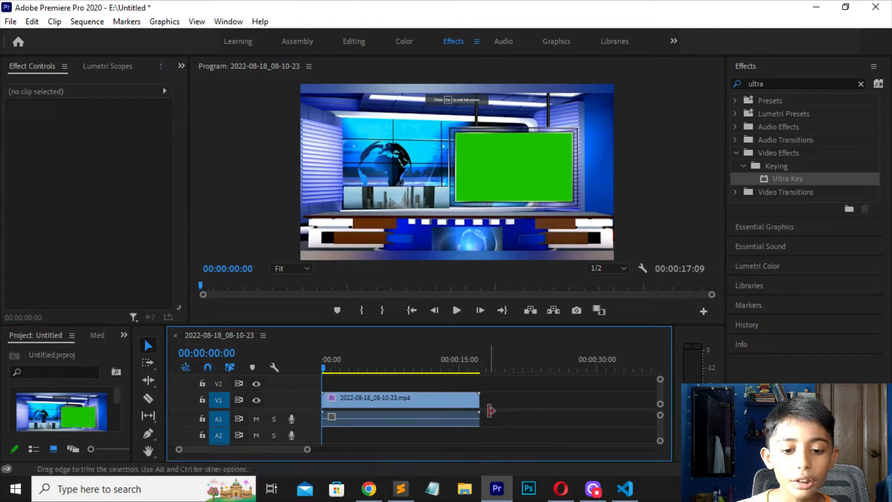
{"action": "left_click", "coordinate": [457, 408]}
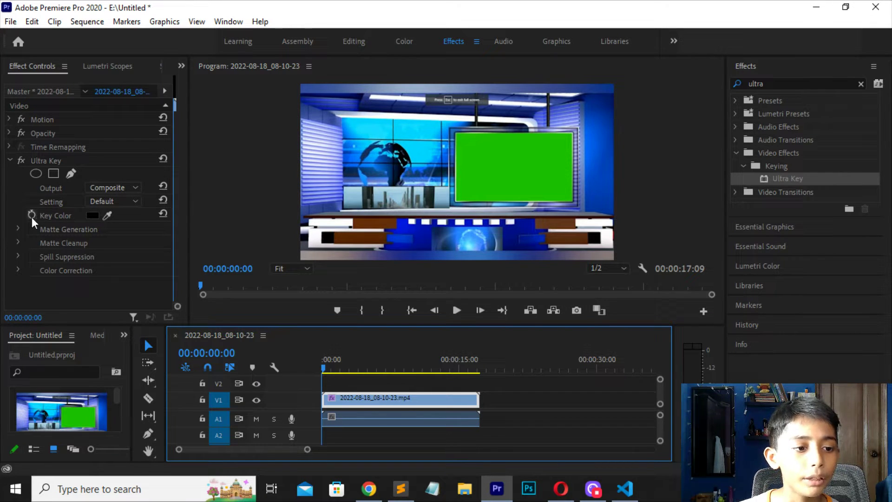
{"action": "left_click", "coordinate": [107, 215]}
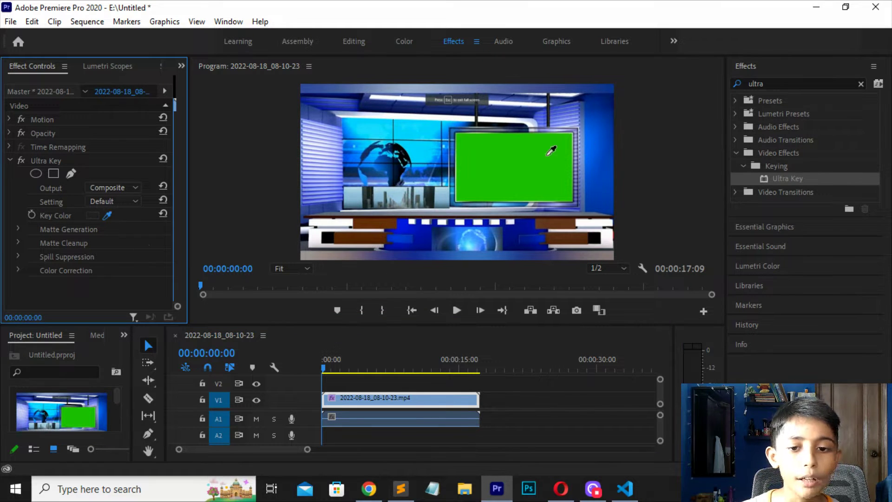
{"action": "left_click", "coordinate": [548, 155]}
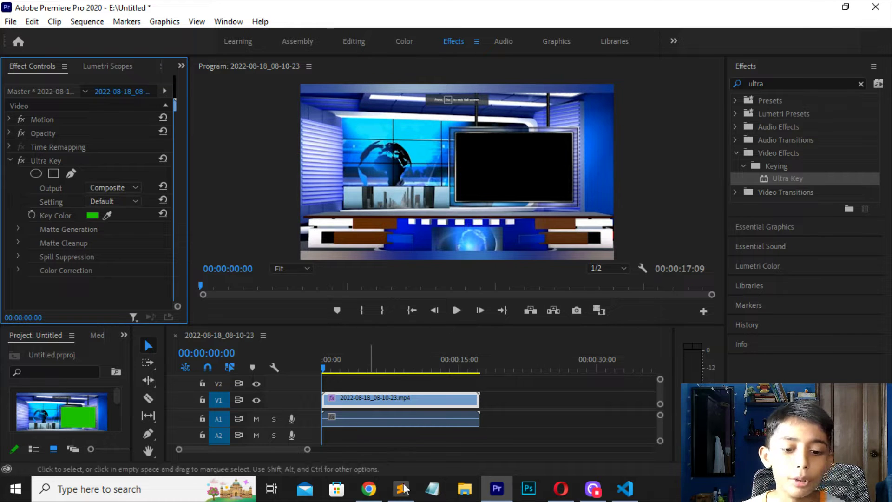
{"action": "left_click", "coordinate": [465, 488]}
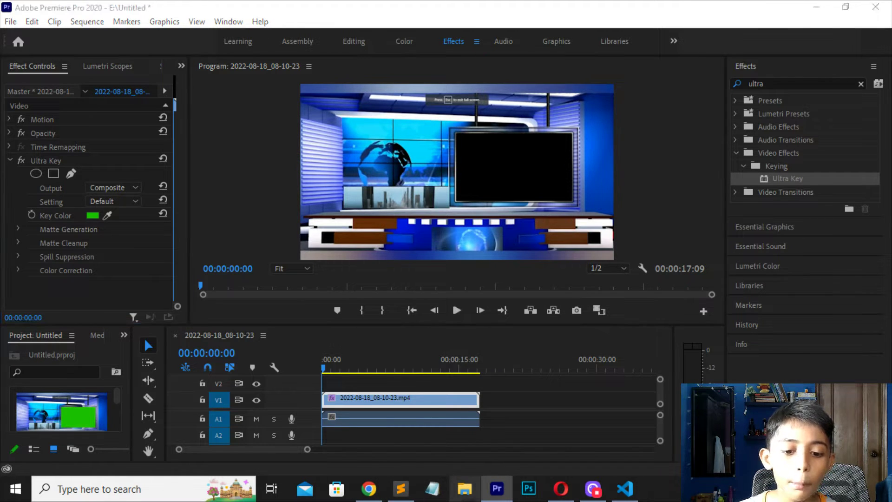
{"action": "scroll", "coordinate": [251, 278], "scroll_direction": "down", "scroll_amount": 3}
- Browse to F:\logi and drag webcam video 2022-07-11_06-04-10 onto the timeline above the background
{"action": "left_click", "coordinate": [275, 347]}
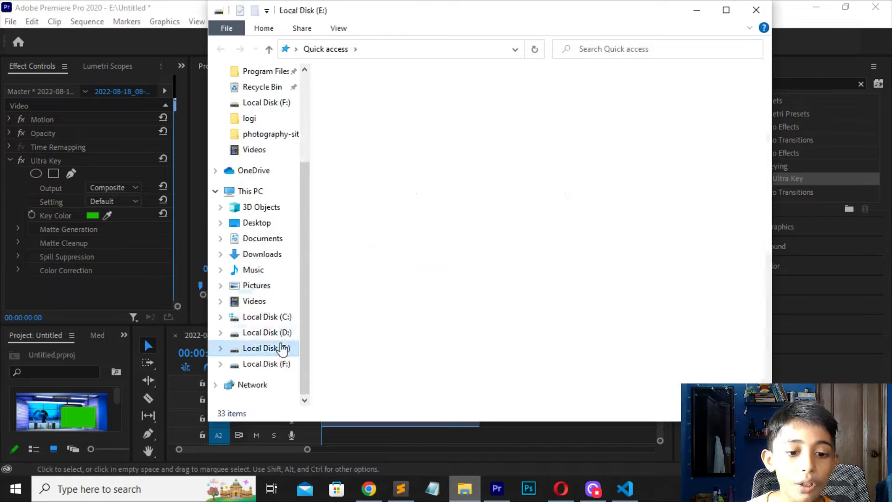
{"action": "left_click", "coordinate": [267, 332]}
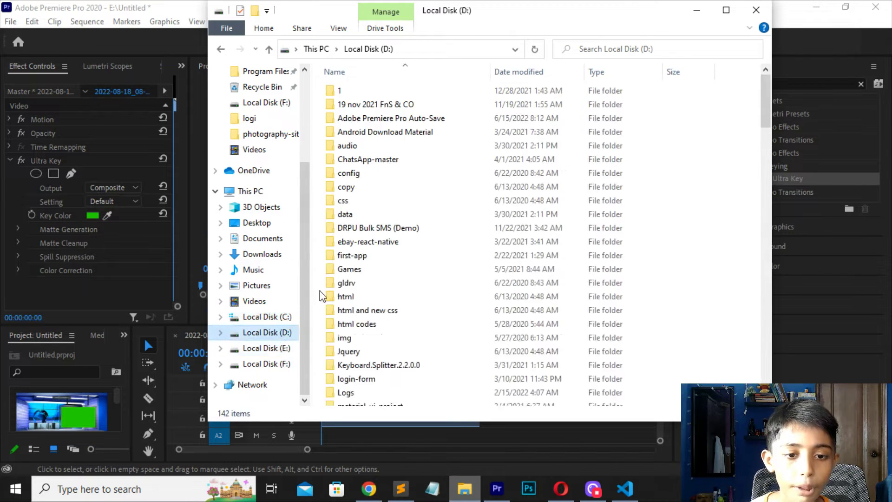
{"action": "scroll", "coordinate": [400, 232], "scroll_direction": "down", "scroll_amount": 4}
{"action": "scroll", "coordinate": [399, 232], "scroll_direction": "down", "scroll_amount": 5}
{"action": "left_click", "coordinate": [251, 302]}
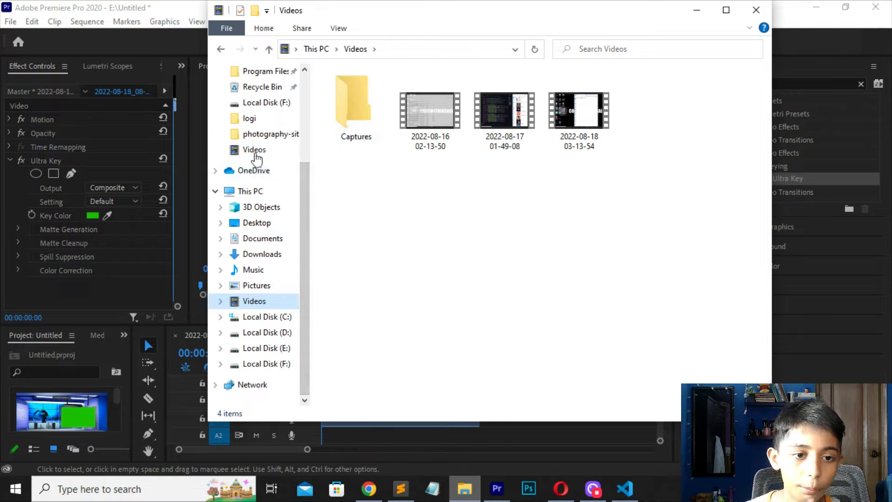
{"action": "left_click", "coordinate": [261, 135]}
{"action": "left_click", "coordinate": [259, 121]}
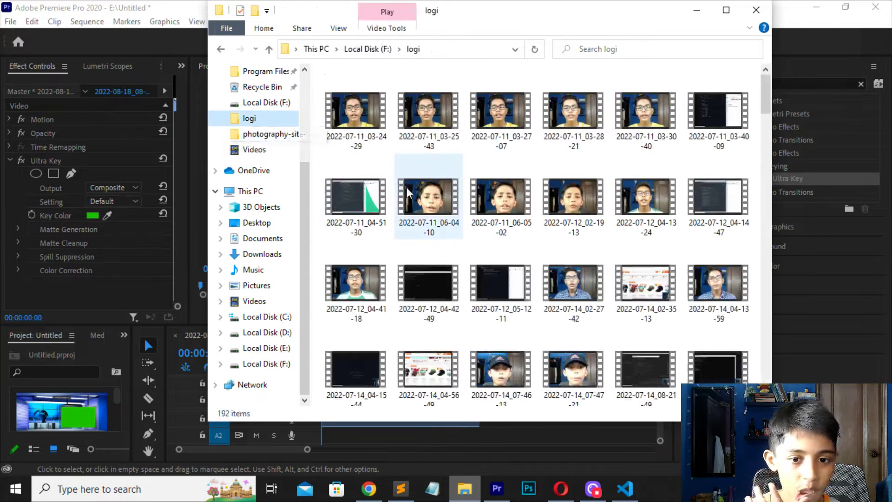
{"action": "left_click_drag", "start_coordinate": [430, 218], "coordinate": [494, 445]}
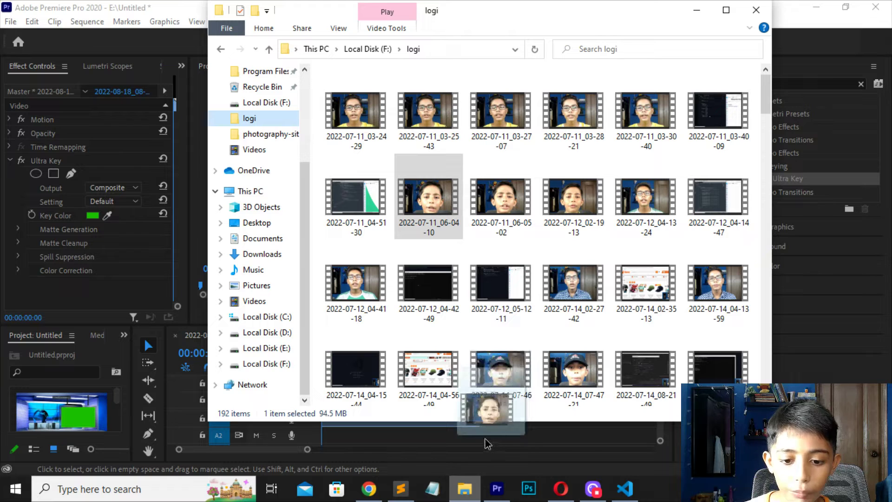
{"action": "left_click_drag", "start_coordinate": [477, 437], "coordinate": [473, 430]}
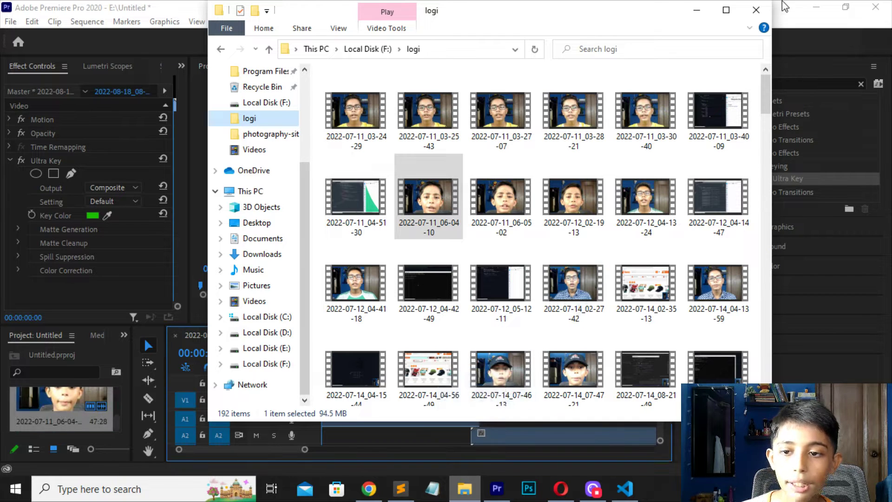
- Move the webcam clip to the sequence start and scale it to fill the studio TV screen
{"action": "left_click", "coordinate": [756, 9]}
{"action": "left_click_drag", "start_coordinate": [480, 384], "coordinate": [330, 383]}
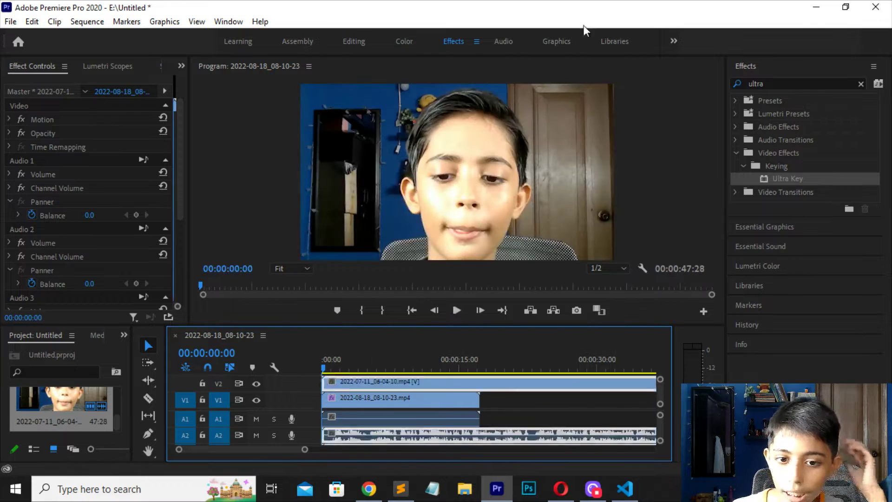
{"action": "left_click", "coordinate": [579, 110]}
{"action": "mouse_move", "coordinate": [614, 172]}
{"action": "left_mouse_down"}
{"action": "mouse_move", "coordinate": [522, 202]}
{"action": "mouse_move", "coordinate": [583, 193]}
{"action": "mouse_move", "coordinate": [535, 162]}
{"action": "left_mouse_up"}
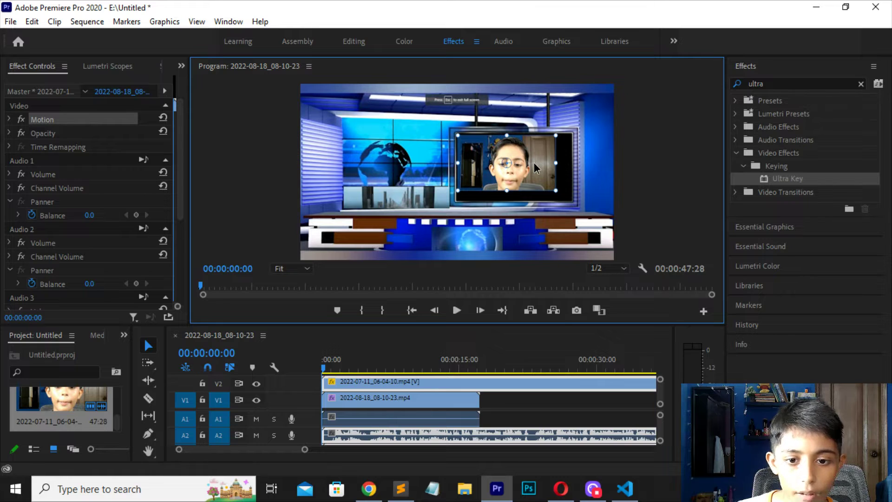
{"action": "mouse_move", "coordinate": [556, 188]}
{"action": "left_mouse_down"}
{"action": "mouse_move", "coordinate": [569, 192]}
{"action": "mouse_move", "coordinate": [537, 179]}
{"action": "mouse_move", "coordinate": [569, 169]}
{"action": "mouse_move", "coordinate": [542, 161]}
{"action": "left_mouse_up"}
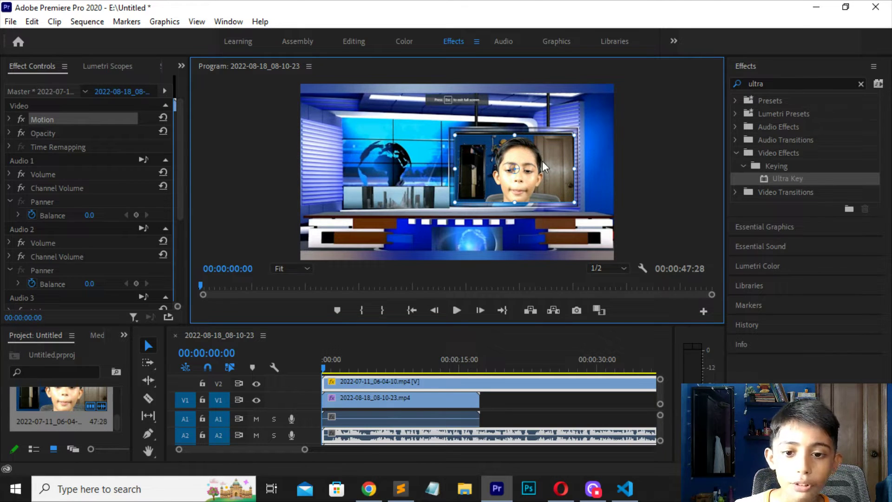
{"action": "left_click_drag", "start_coordinate": [543, 162], "coordinate": [543, 162]}
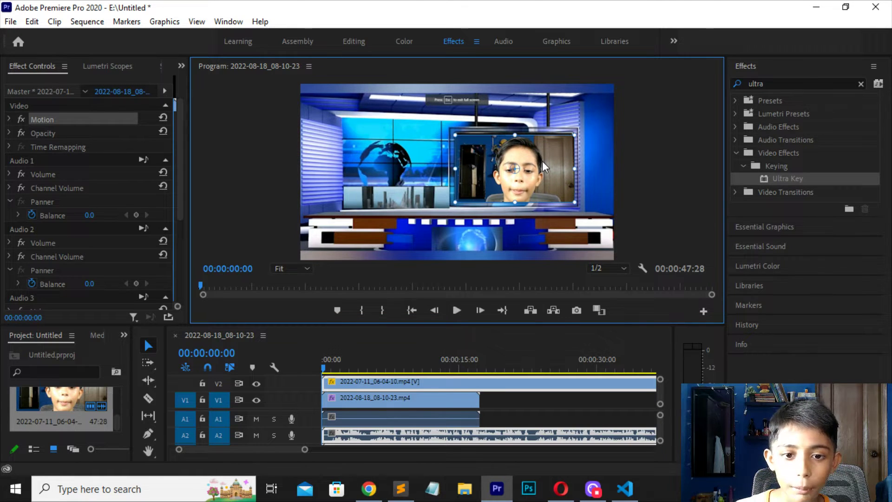
{"action": "left_click", "coordinate": [646, 173]}
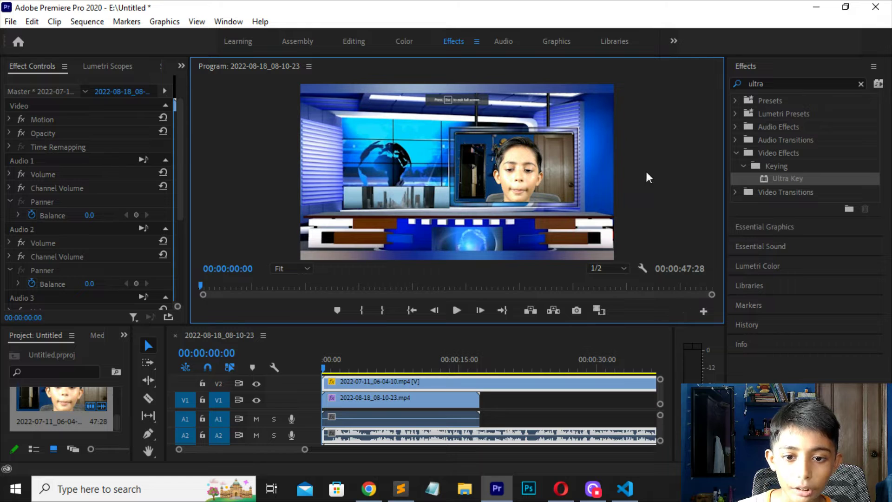
{"action": "left_click", "coordinate": [505, 417]}
{"action": "key", "text": "space"}
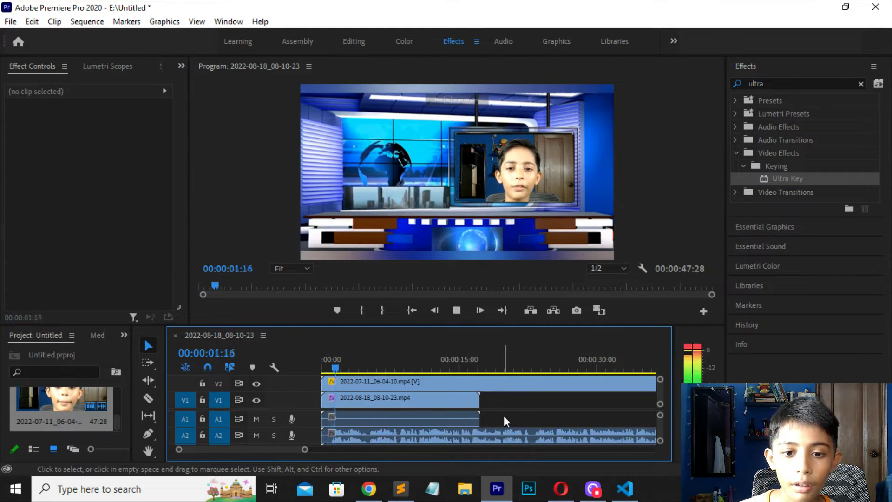
{"action": "key", "text": "space"}
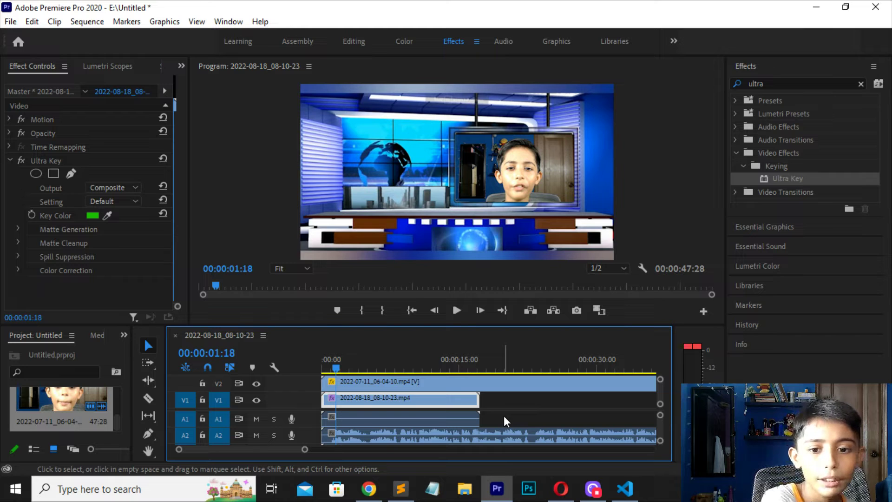
{"action": "key", "text": "space"}
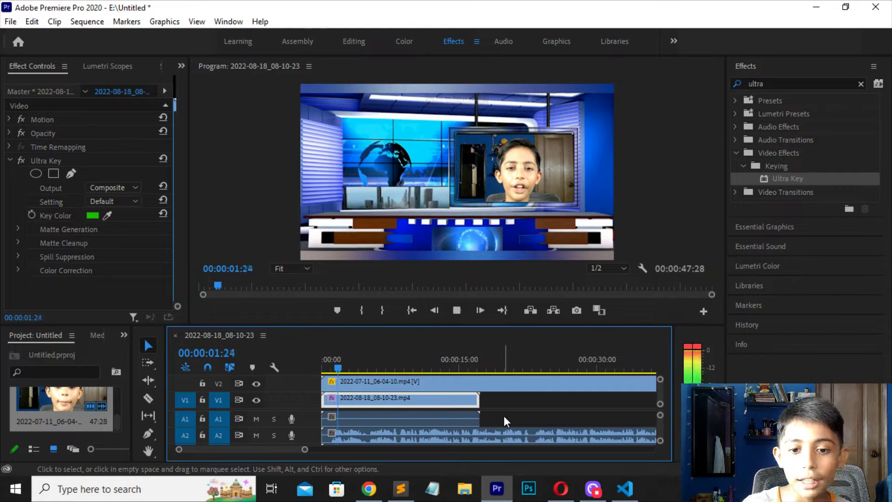
{"action": "key", "text": "space"}
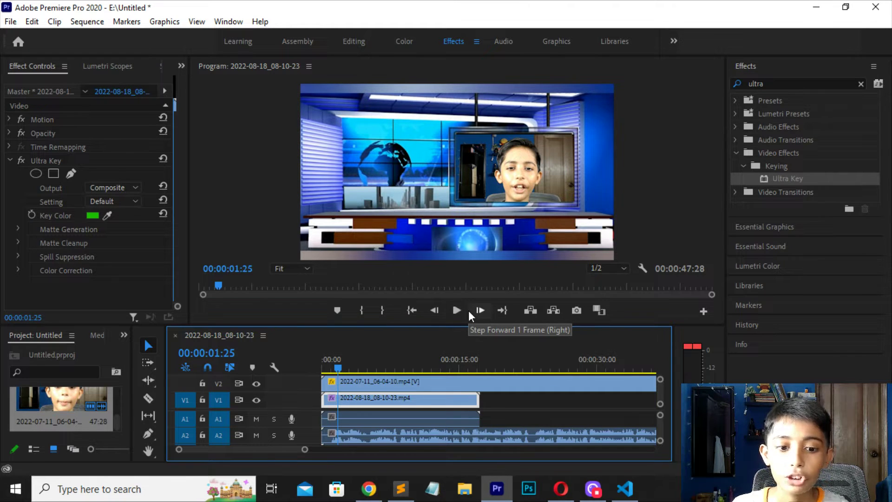
{"action": "left_click", "coordinate": [454, 313]}
{"action": "left_click", "coordinate": [454, 316]}
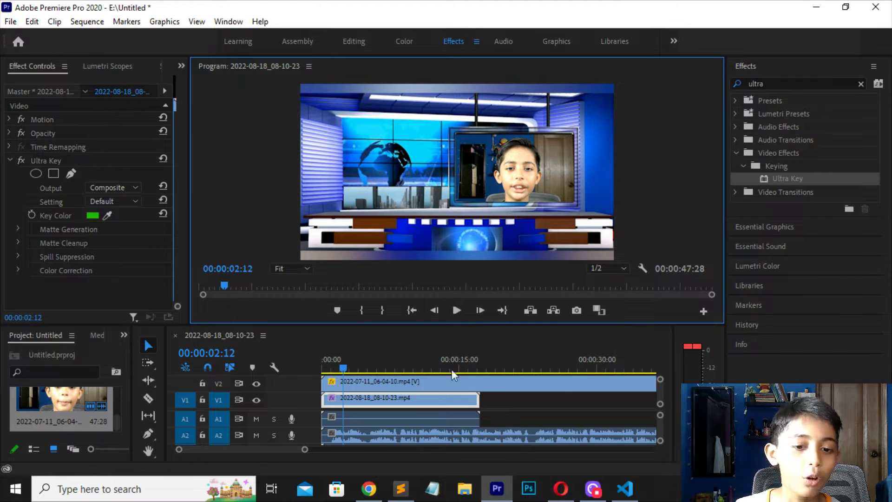
{"action": "left_click", "coordinate": [523, 425]}
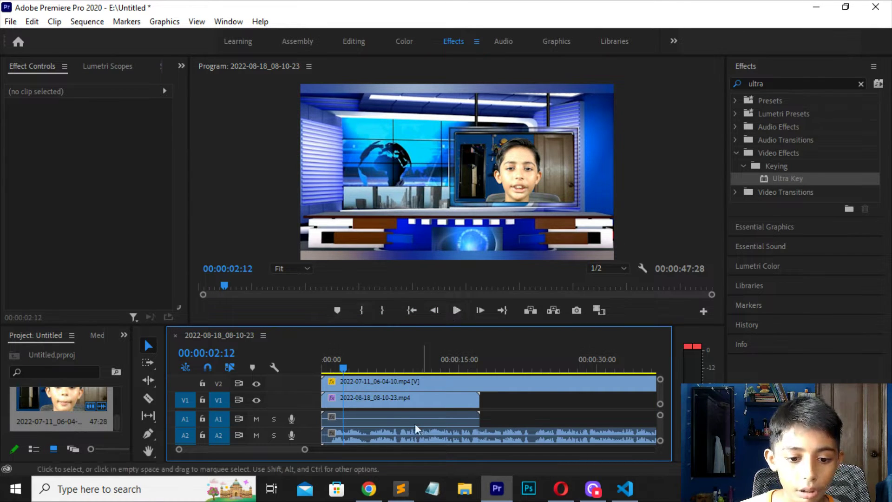
- Unlink the clips and delete all audio clips from the sequence's audio tracks
{"action": "left_click", "coordinate": [411, 442]}
{"action": "key", "text": "Delete"}
{"action": "key", "text": "ctrl+z"}
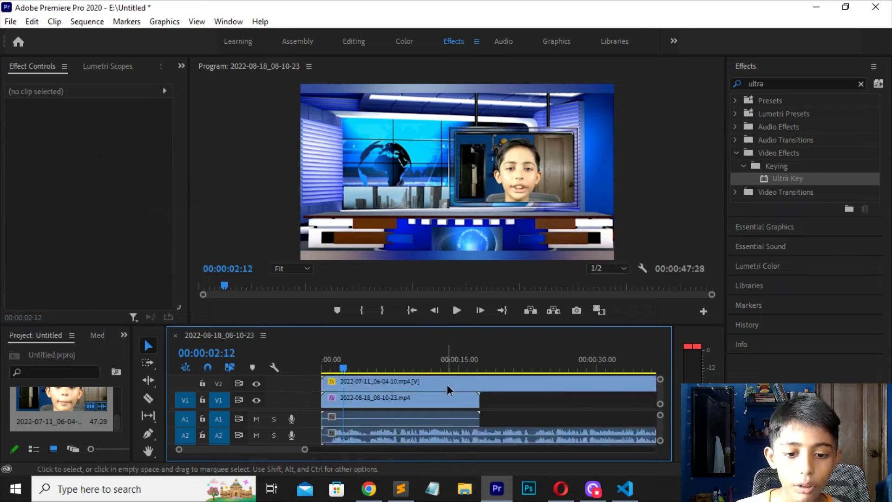
{"action": "right_click", "coordinate": [447, 384]}
{"action": "left_click", "coordinate": [480, 231]}
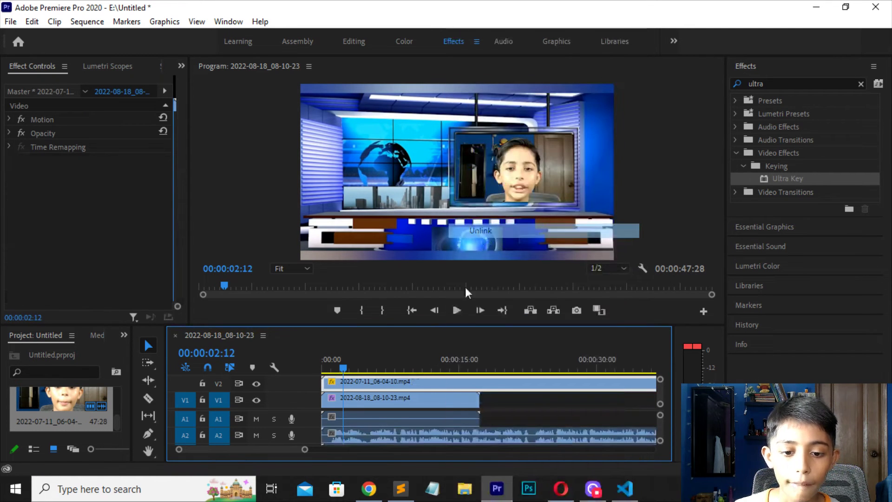
{"action": "left_click", "coordinate": [392, 440]}
{"action": "key", "text": "Delete"}
{"action": "left_click", "coordinate": [433, 399]}
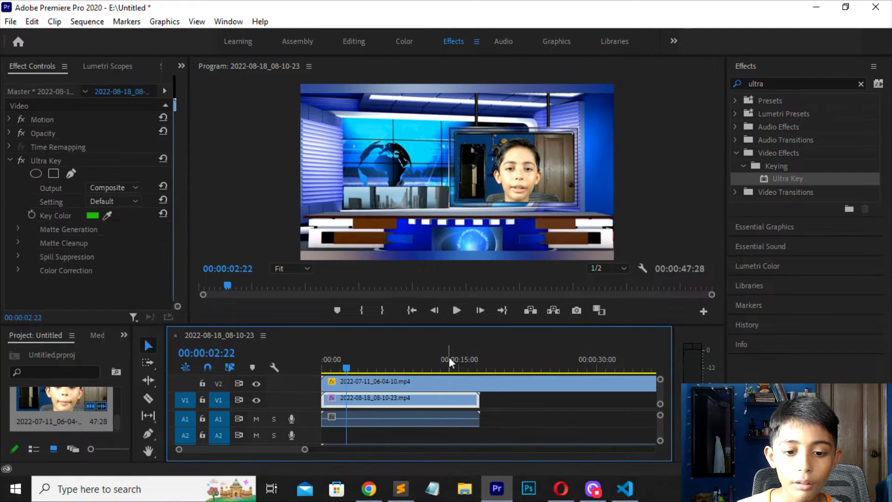
{"action": "left_click", "coordinate": [428, 417]}
{"action": "key", "text": "Delete"}
{"action": "scroll", "coordinate": [427, 431], "scroll_direction": "down", "scroll_amount": 3}
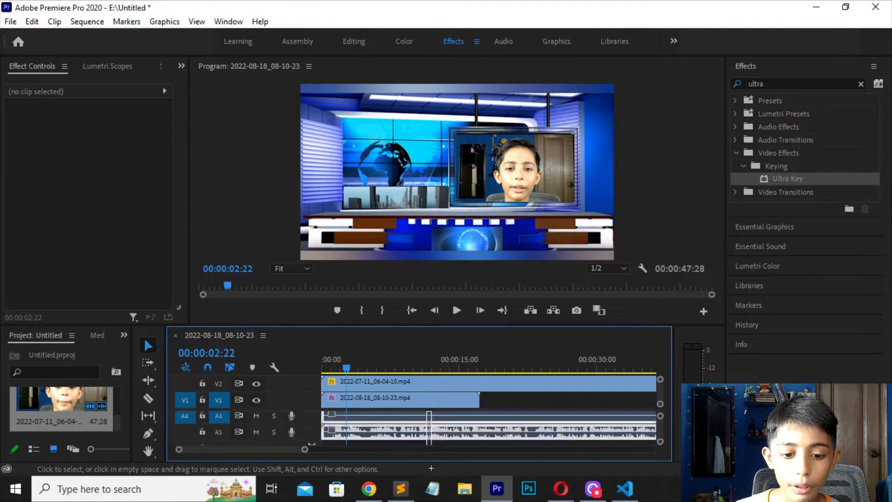
{"action": "left_click_drag", "start_coordinate": [445, 410], "coordinate": [450, 420]}
{"action": "key", "text": "Delete"}
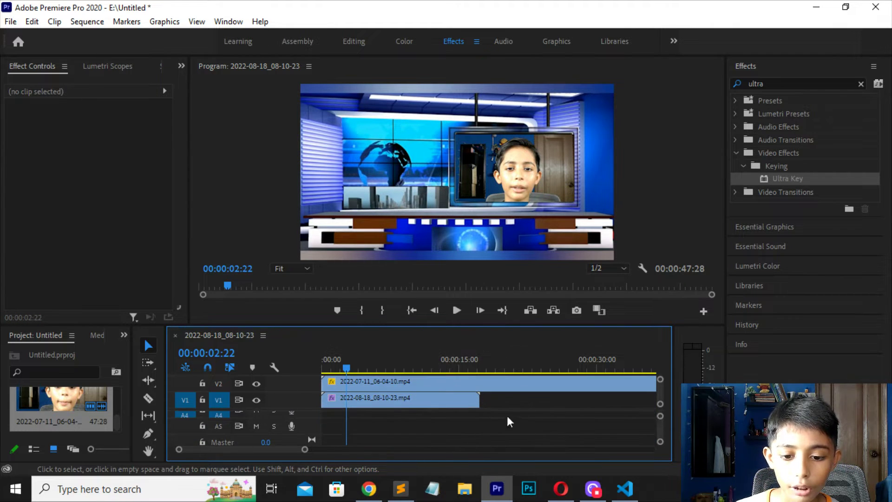
{"action": "scroll", "coordinate": [520, 411], "scroll_direction": "up", "scroll_amount": 2}
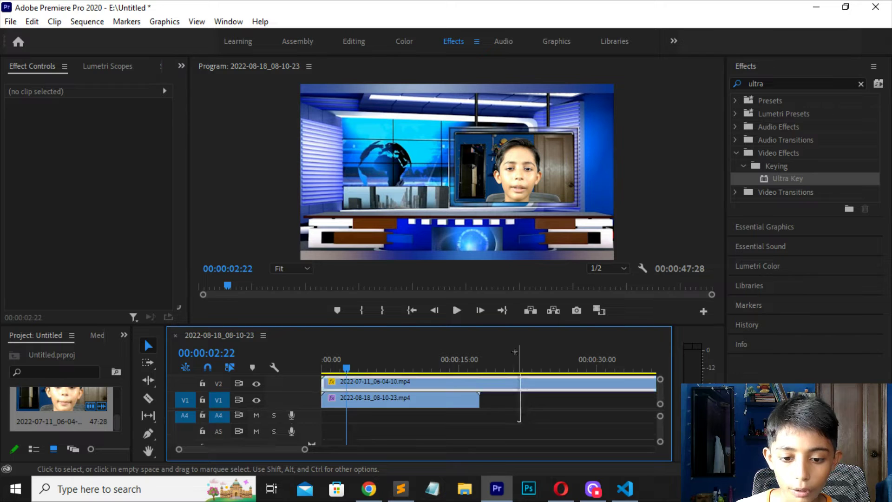
- Delete the webcam overlay and studio background video clips, leaving the timeline empty
{"action": "mouse_move", "coordinate": [520, 411]}
{"action": "left_mouse_down"}
{"action": "mouse_move", "coordinate": [488, 469]}
{"action": "mouse_move", "coordinate": [662, 423]}
{"action": "left_mouse_up"}
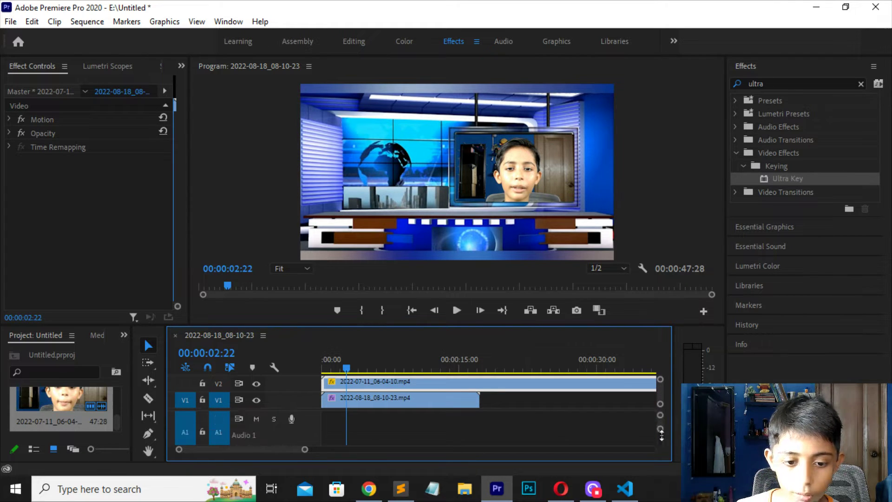
{"action": "key", "text": "space"}
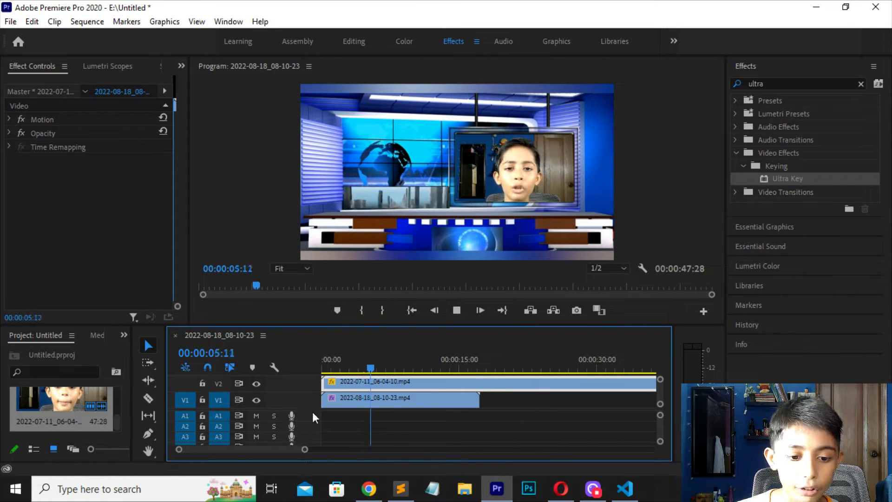
{"action": "left_click_drag", "start_coordinate": [307, 414], "coordinate": [308, 430]}
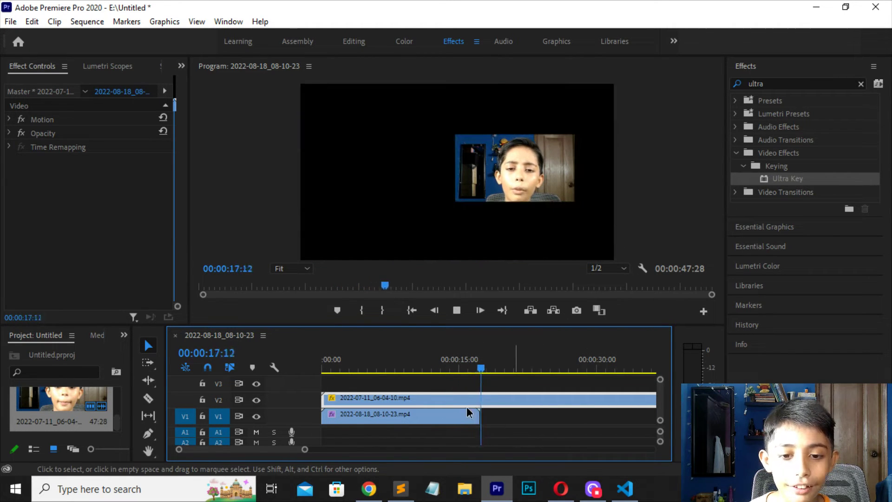
{"action": "key", "text": "Delete"}
{"action": "left_click", "coordinate": [423, 417]}
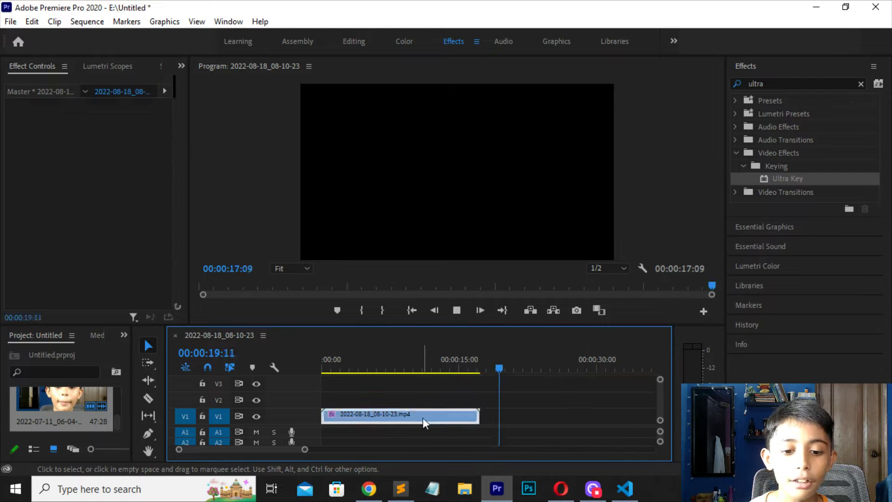
{"action": "key", "text": "Delete"}
{"action": "key", "text": "Home"}
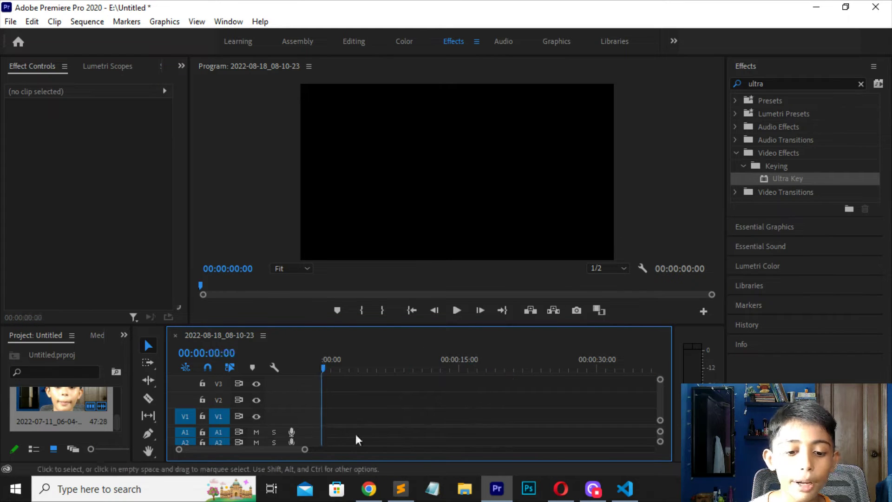
- Find the 2022-08-18_08-09-58 recording in F:\logi and drag it onto Premiere Pro
{"action": "left_click", "coordinate": [466, 488]}
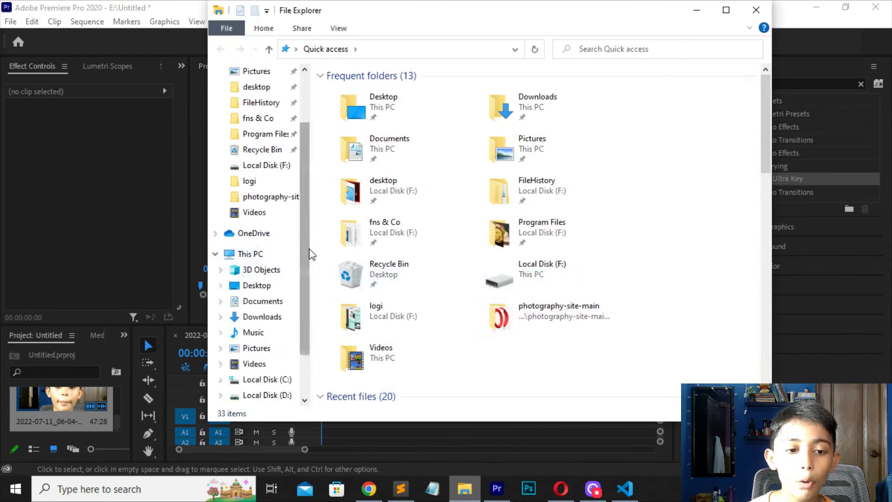
{"action": "key", "text": "super+Up"}
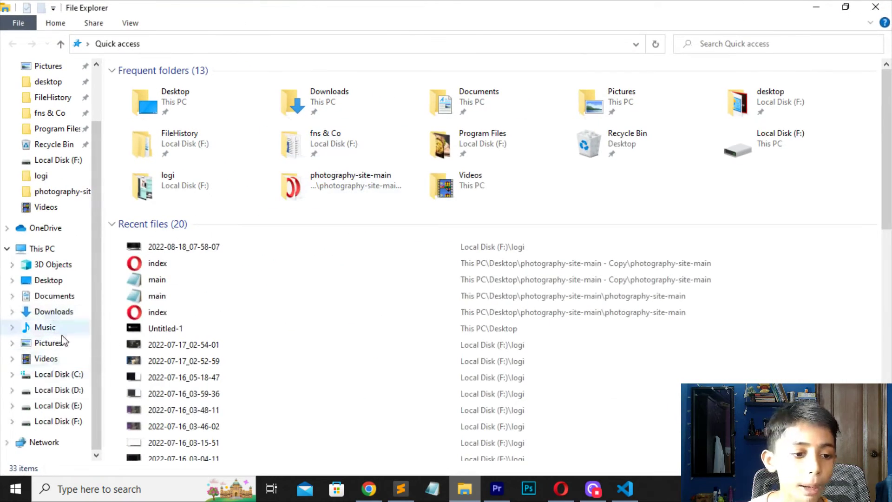
{"action": "left_click", "coordinate": [57, 176]}
{"action": "scroll", "coordinate": [456, 310], "scroll_direction": "down", "scroll_amount": 10}
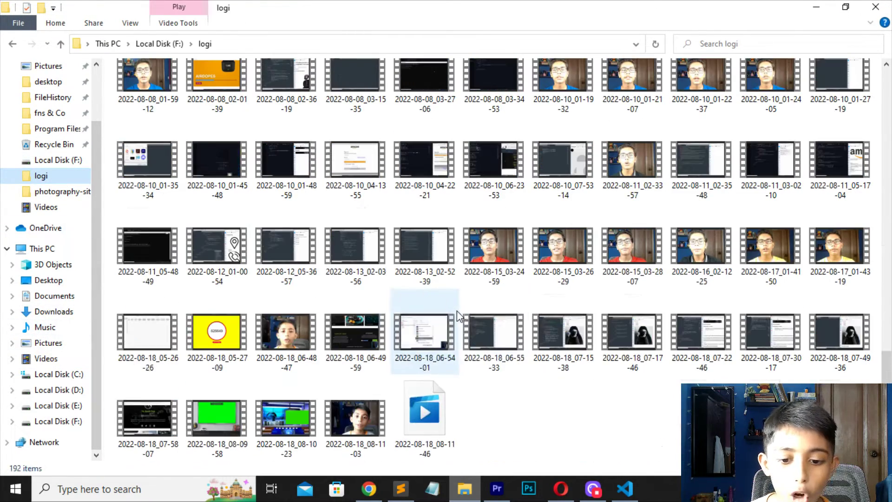
{"action": "left_click", "coordinate": [210, 416]}
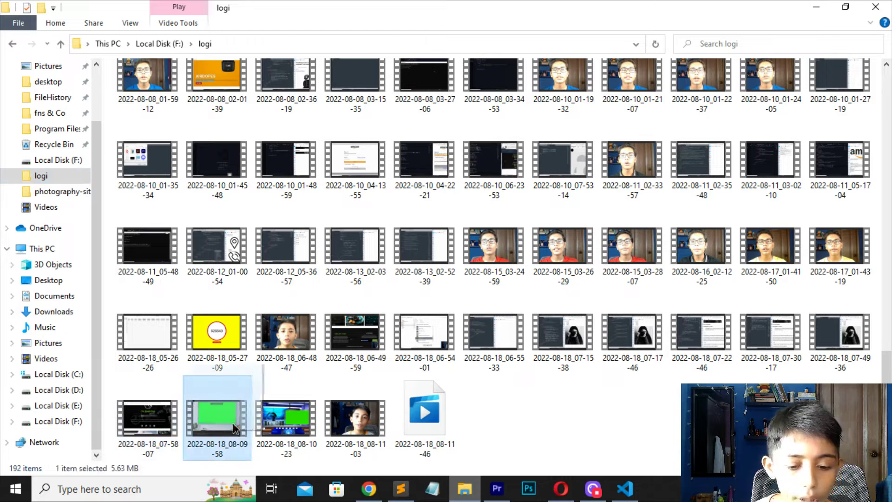
{"action": "left_click_drag", "start_coordinate": [234, 428], "coordinate": [506, 492]}
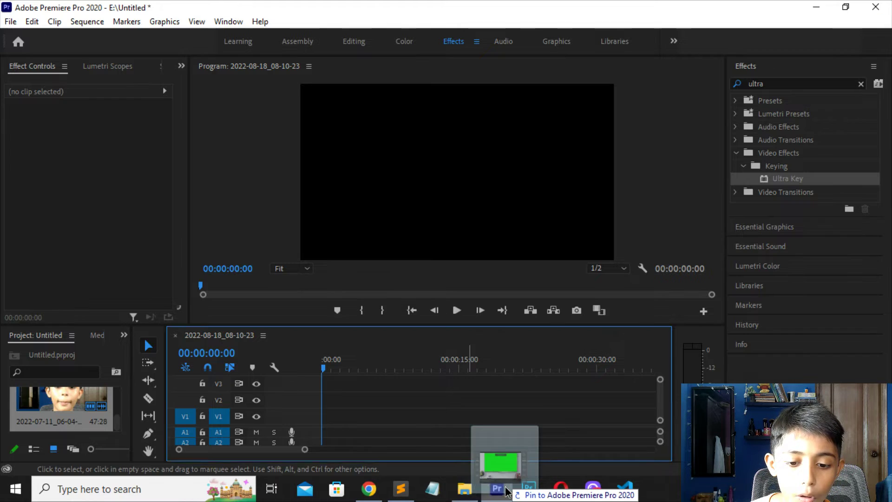
- Drop the 2022-08-18_08-09-58 recording into the sequence, unlink it and delete its audio
{"action": "left_click_drag", "start_coordinate": [507, 492], "coordinate": [348, 441]}
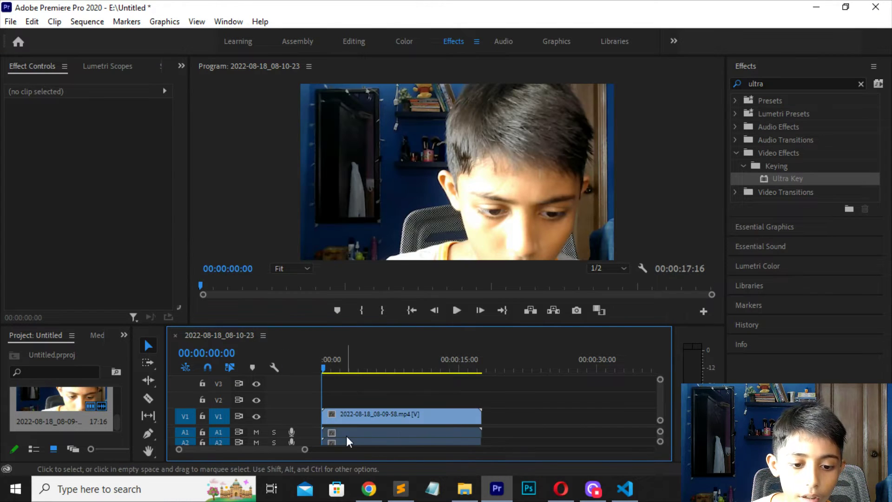
{"action": "left_click", "coordinate": [347, 436]}
{"action": "right_click", "coordinate": [356, 426]}
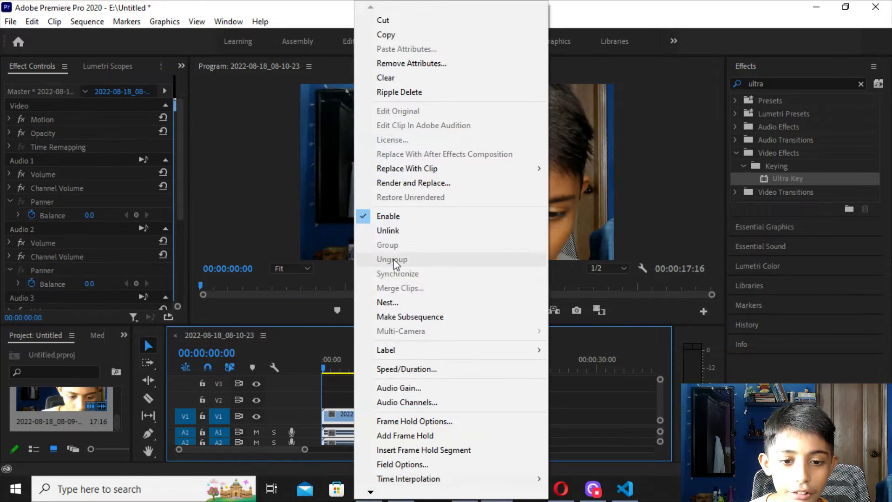
{"action": "left_click", "coordinate": [388, 230]}
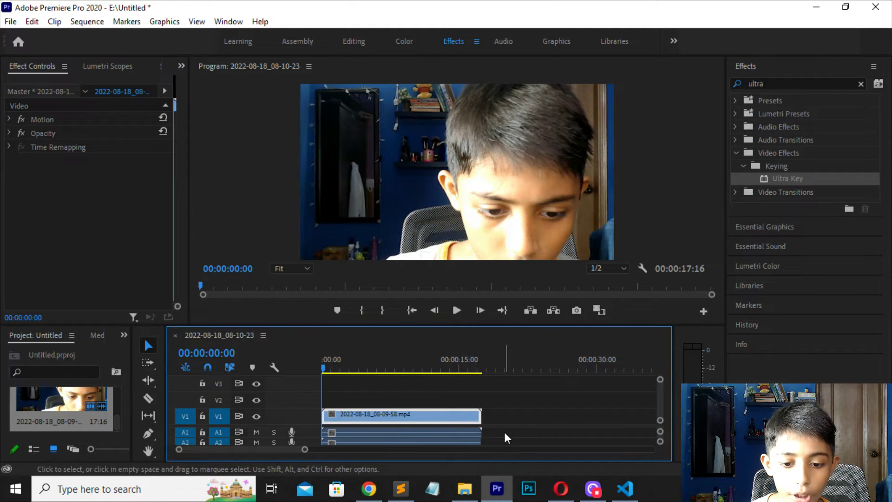
{"action": "left_click", "coordinate": [493, 436]}
{"action": "left_click", "coordinate": [470, 436]}
{"action": "key", "text": "Delete"}
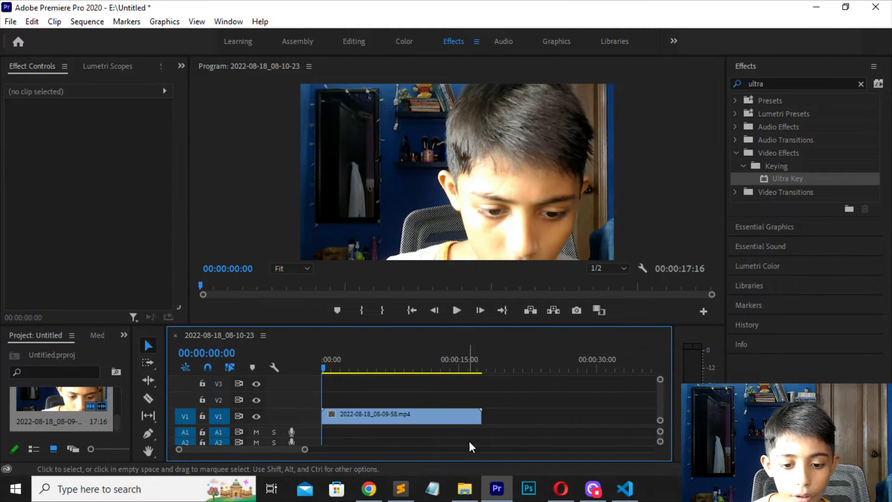
- Trim the room clip's start to the green TV frame and close the gap so it starts at zero
{"action": "key", "text": "space"}
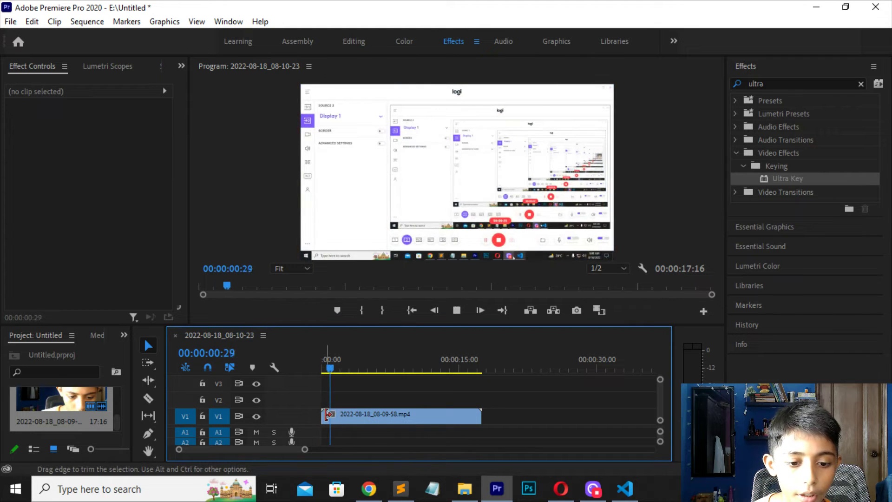
{"action": "left_click", "coordinate": [335, 415]}
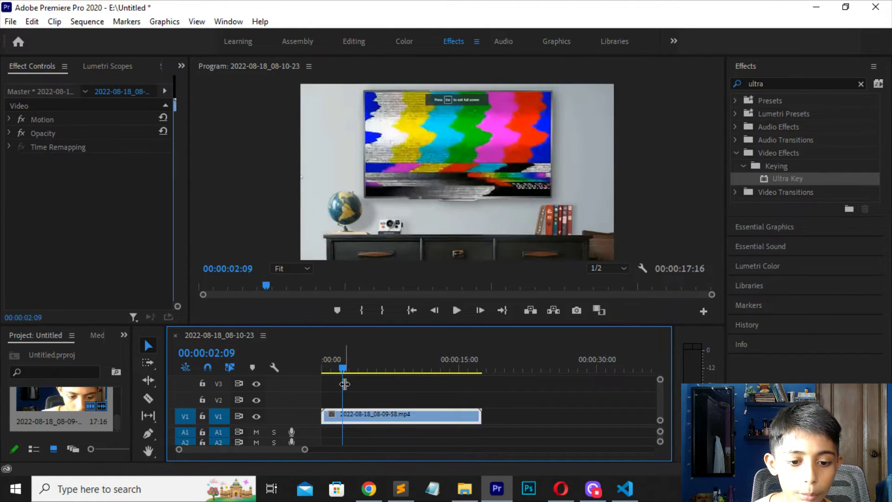
{"action": "left_click_drag", "start_coordinate": [344, 384], "coordinate": [354, 394]}
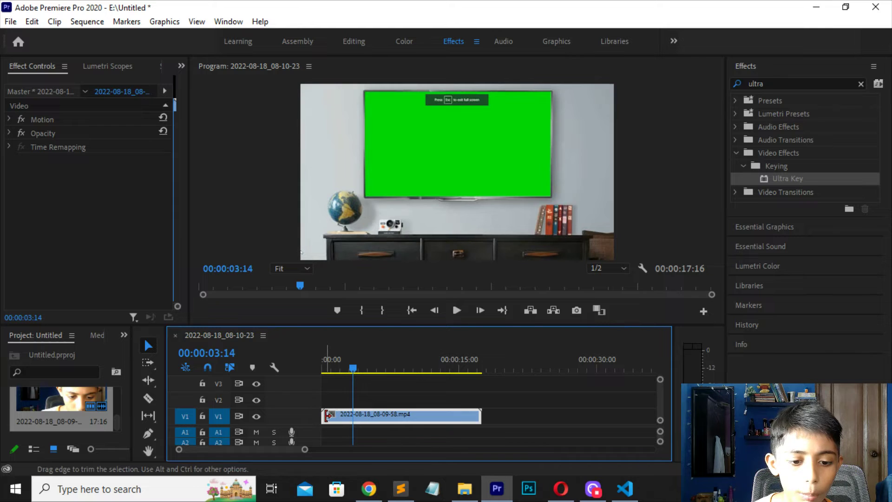
{"action": "key", "text": "space"}
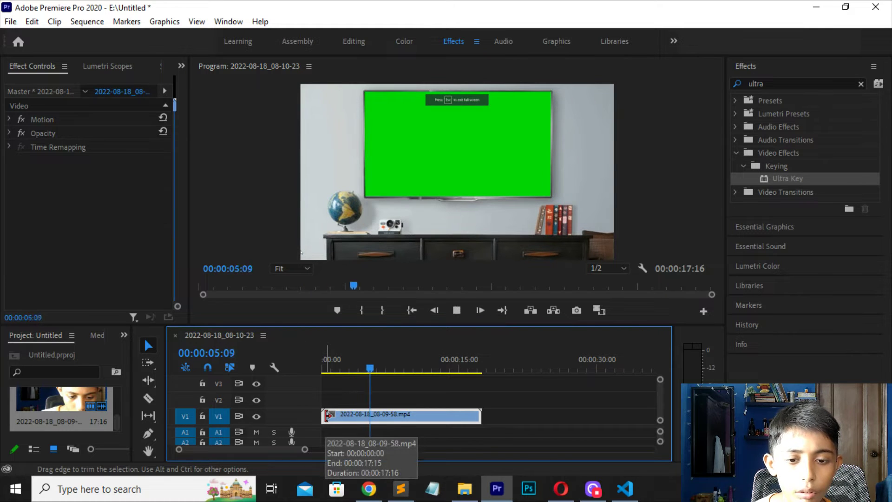
{"action": "left_click_drag", "start_coordinate": [327, 415], "coordinate": [385, 415]}
{"action": "left_click", "coordinate": [344, 415]}
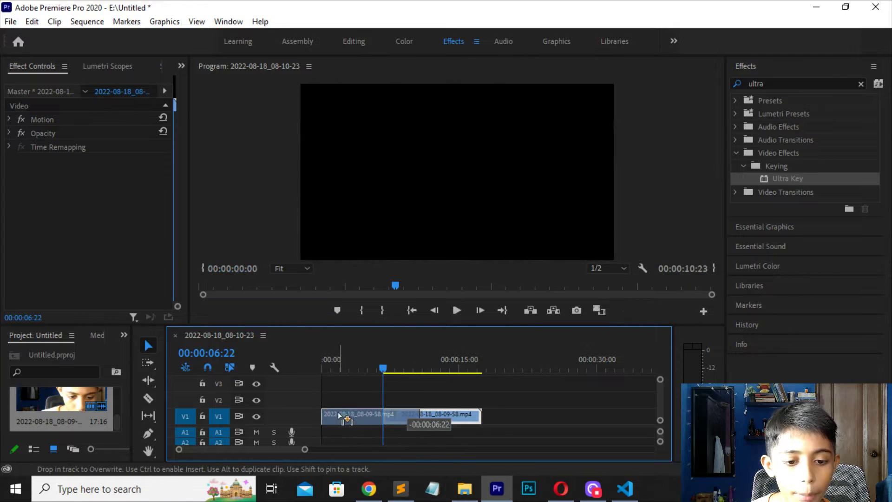
{"action": "key", "text": "Delete"}
{"action": "left_click", "coordinate": [370, 370]}
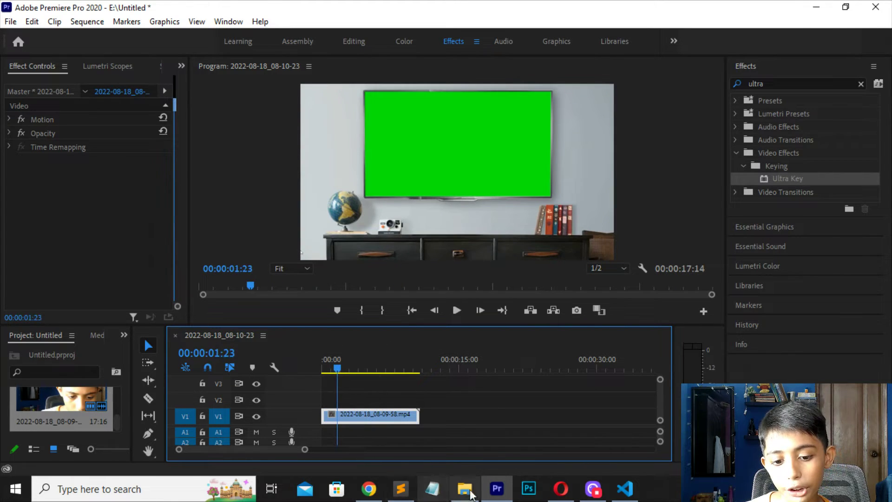
- Open google.com in a new Chrome tab
{"action": "left_click", "coordinate": [470, 491]}
{"action": "scroll", "coordinate": [465, 386], "scroll_direction": "up", "scroll_amount": 10}
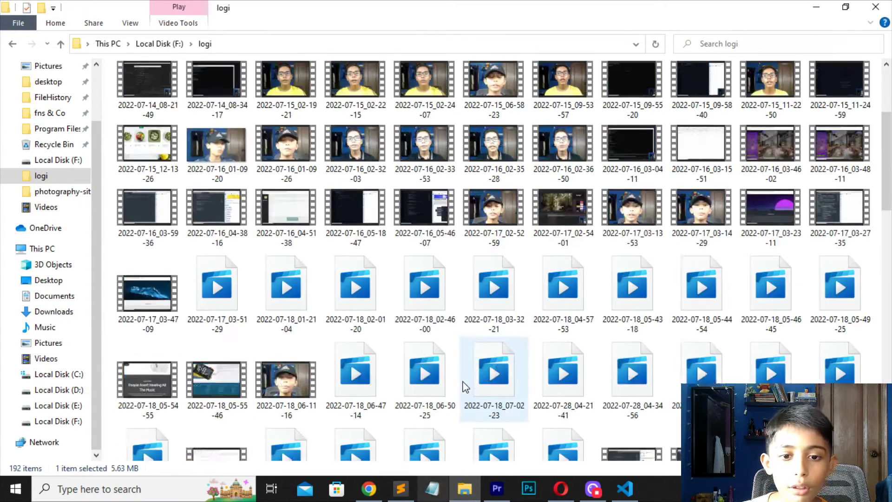
{"action": "left_click", "coordinate": [369, 488]}
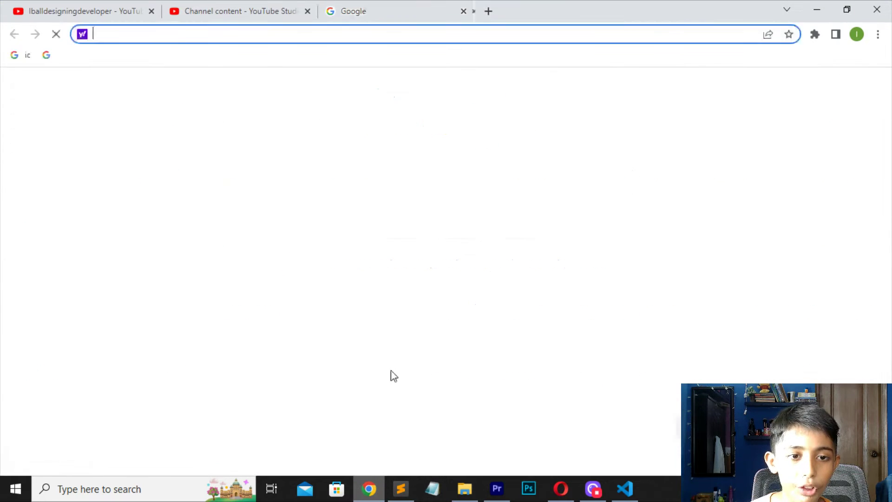
{"action": "key", "text": "ctrl+t"}
{"action": "type", "text": "google.com"}
{"action": "key", "text": "Return"}
{"action": "type", "text": "i"}
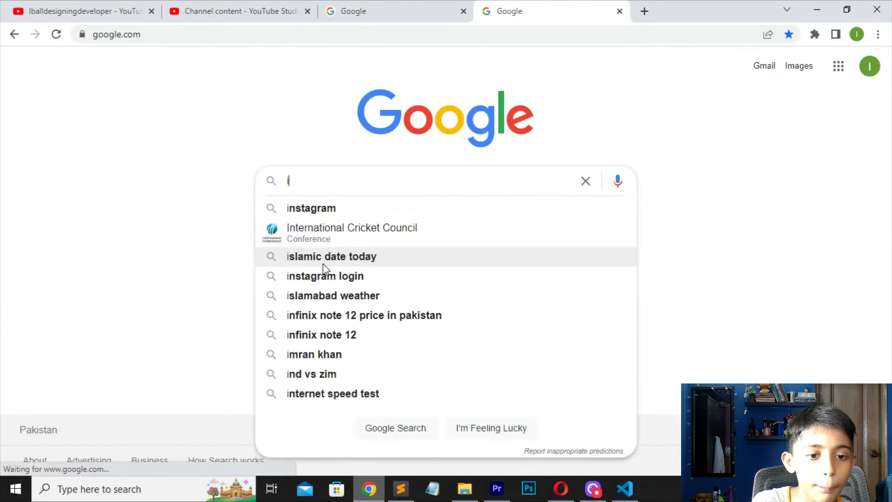
- Search Google for pinterest and open the Pinterest site
{"action": "key", "text": "BackSpace"}
{"action": "type", "text": "pin"}
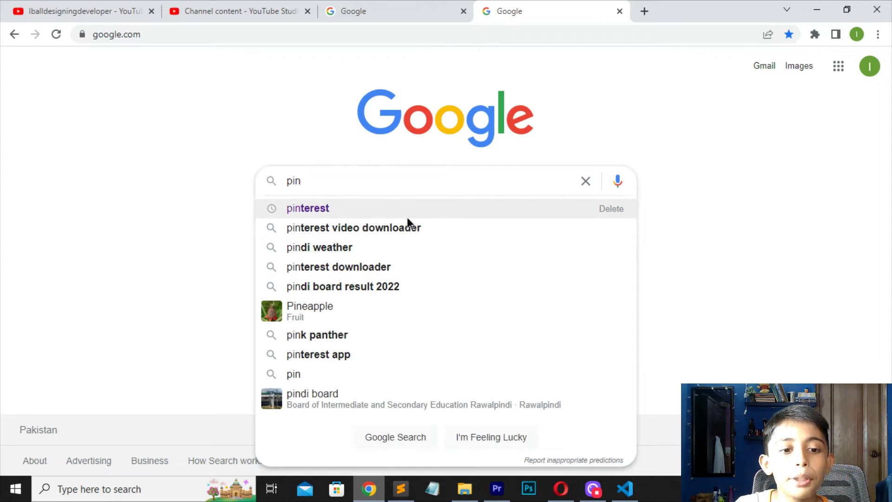
{"action": "left_click", "coordinate": [407, 213]}
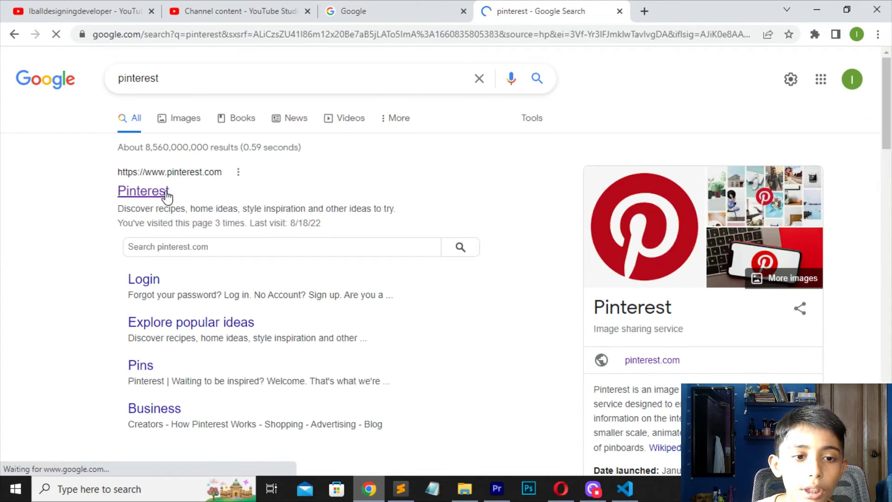
{"action": "left_click", "coordinate": [166, 195]}
- Scroll the Pinterest home feed down to the green-screen TV and news-studio pins
{"action": "scroll", "coordinate": [344, 232], "scroll_direction": "down", "scroll_amount": 6}
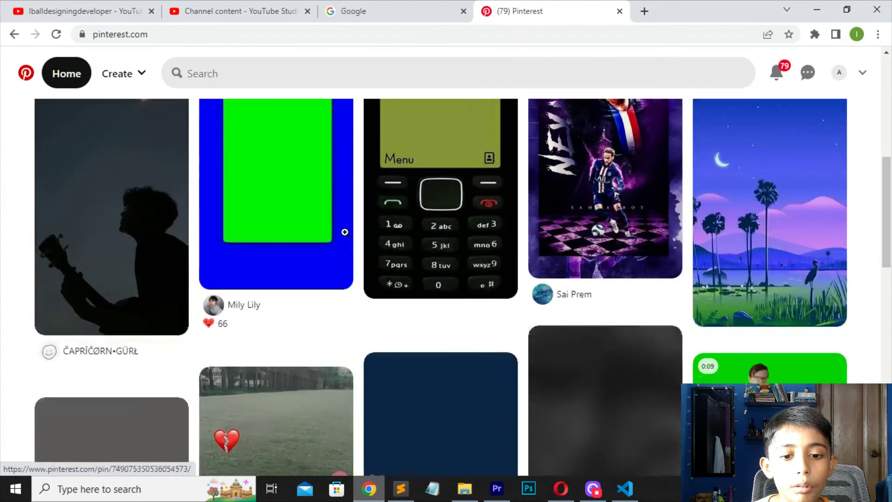
{"action": "scroll", "coordinate": [345, 233], "scroll_direction": "down", "scroll_amount": 4}
{"action": "scroll", "coordinate": [344, 232], "scroll_direction": "down", "scroll_amount": 2}
{"action": "scroll", "coordinate": [214, 329], "scroll_direction": "up", "scroll_amount": 4}
{"action": "scroll", "coordinate": [611, 294], "scroll_direction": "down", "scroll_amount": 6}
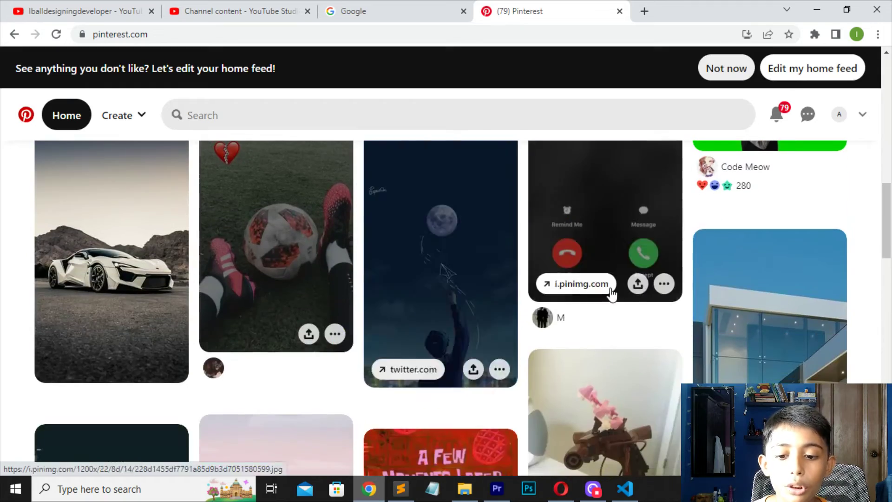
{"action": "scroll", "coordinate": [611, 294], "scroll_direction": "down", "scroll_amount": 5}
{"action": "scroll", "coordinate": [727, 298], "scroll_direction": "up", "scroll_amount": 10}
{"action": "scroll", "coordinate": [707, 352], "scroll_direction": "down", "scroll_amount": 7}
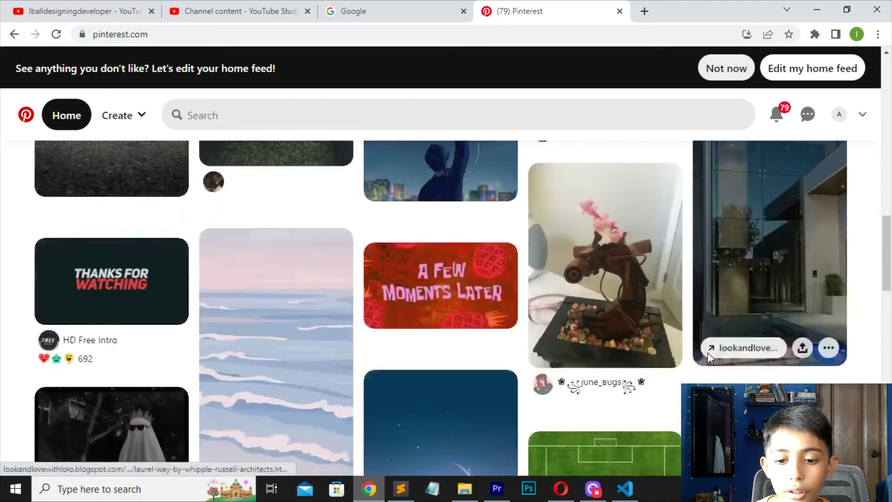
{"action": "scroll", "coordinate": [708, 352], "scroll_direction": "down", "scroll_amount": 10}
{"action": "scroll", "coordinate": [398, 255], "scroll_direction": "up", "scroll_amount": 6}
{"action": "scroll", "coordinate": [435, 283], "scroll_direction": "up", "scroll_amount": 5}
{"action": "scroll", "coordinate": [434, 283], "scroll_direction": "down", "scroll_amount": 4}
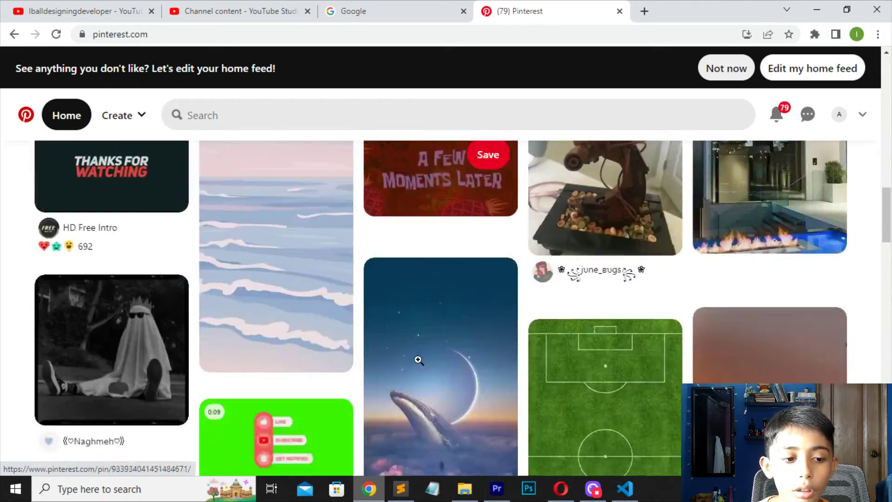
{"action": "scroll", "coordinate": [191, 265], "scroll_direction": "down", "scroll_amount": 4}
{"action": "scroll", "coordinate": [201, 372], "scroll_direction": "down", "scroll_amount": 6}
{"action": "scroll", "coordinate": [201, 371], "scroll_direction": "up", "scroll_amount": 3}
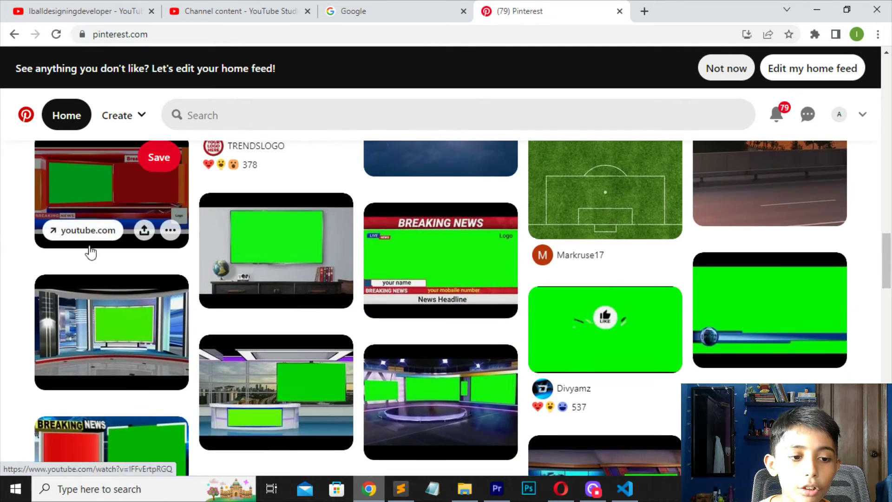
{"action": "scroll", "coordinate": [309, 335], "scroll_direction": "down", "scroll_amount": 2}
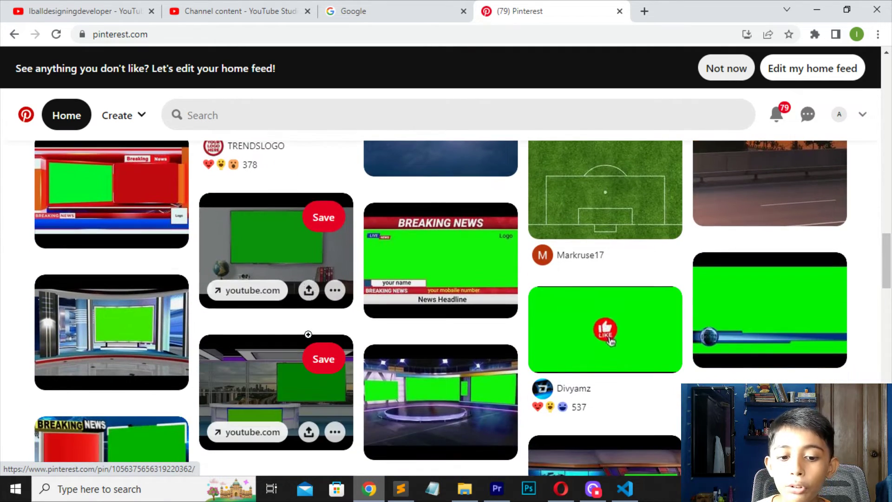
{"action": "scroll", "coordinate": [410, 330], "scroll_direction": "down", "scroll_amount": 2}
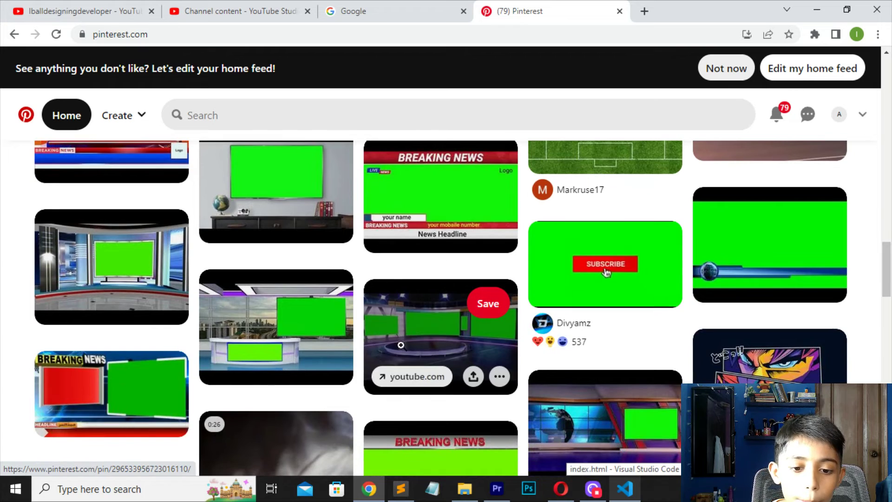
{"action": "scroll", "coordinate": [415, 335], "scroll_direction": "down", "scroll_amount": 8}
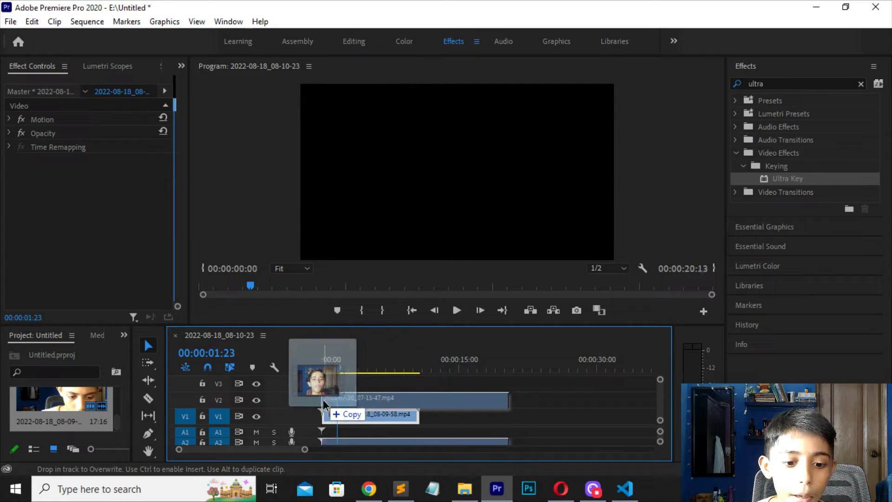
- Place webcam clip 2022-07-30_07-15-47 on V2 and scale it down to fill the green TV screen
{"action": "left_click_drag", "start_coordinate": [345, 397], "coordinate": [322, 400]}
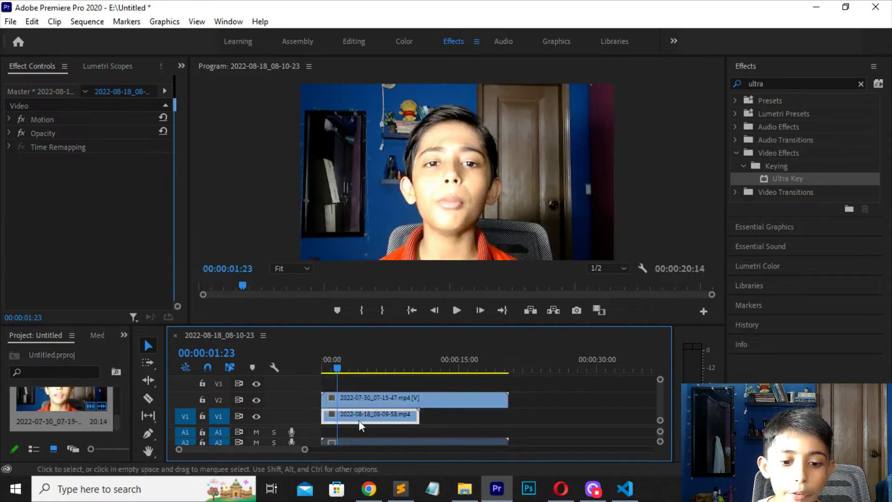
{"action": "left_click", "coordinate": [361, 443]}
{"action": "key", "text": "Delete"}
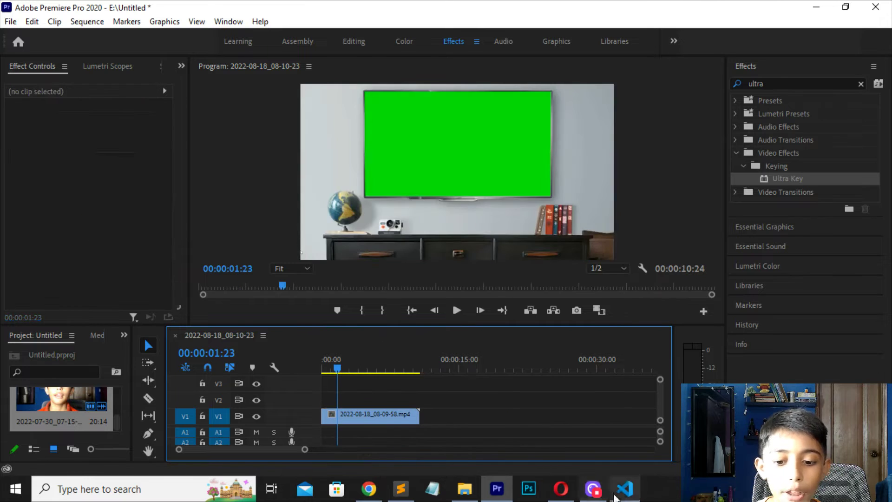
{"action": "key", "text": "ctrl+z"}
{"action": "left_click", "coordinate": [528, 206]}
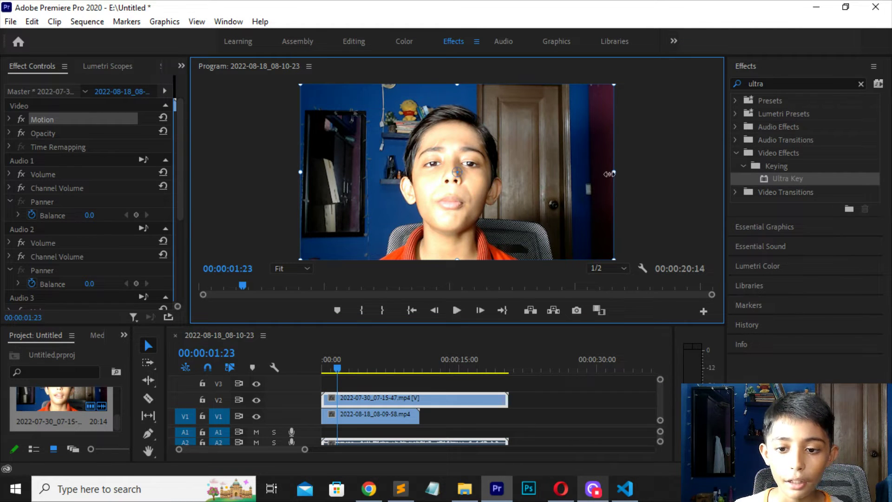
{"action": "mouse_move", "coordinate": [609, 174]}
{"action": "left_mouse_down"}
{"action": "mouse_move", "coordinate": [537, 200]}
{"action": "mouse_move", "coordinate": [545, 204]}
{"action": "mouse_move", "coordinate": [521, 169]}
{"action": "left_mouse_up"}
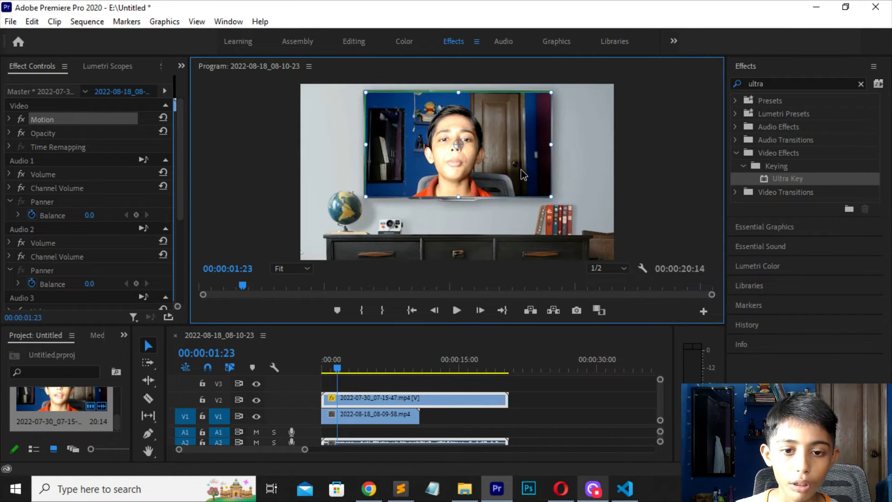
{"action": "left_click", "coordinate": [445, 420]}
{"action": "key", "text": "Home"}
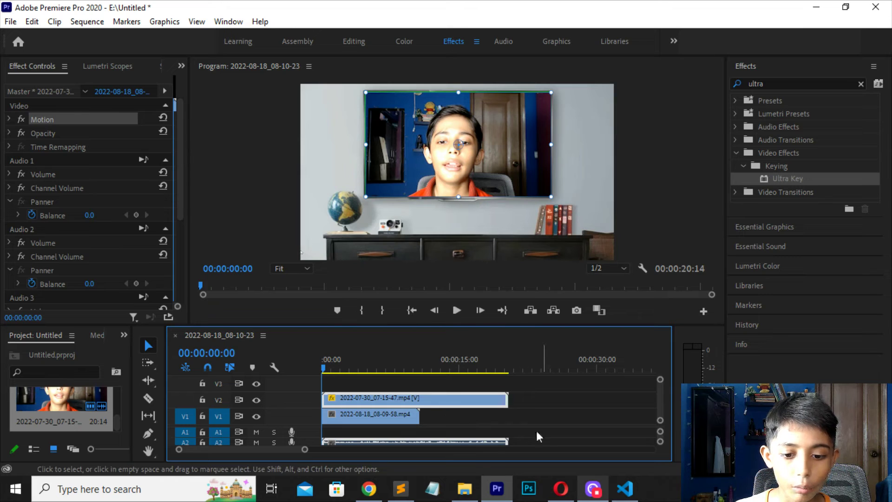
- Unlink the webcam clip on V2 and delete its audio
{"action": "left_click", "coordinate": [537, 432]}
{"action": "right_click", "coordinate": [497, 442]}
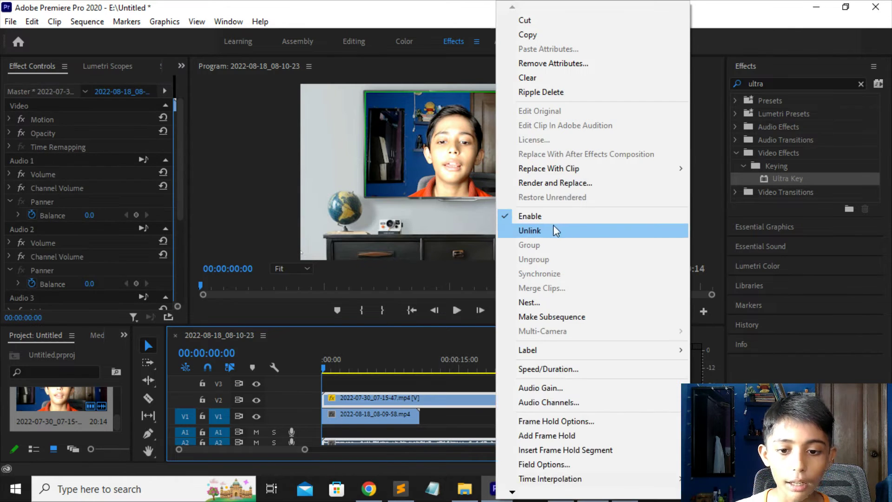
{"action": "left_click", "coordinate": [553, 225]}
{"action": "left_click", "coordinate": [419, 442]}
{"action": "key", "text": "Delete"}
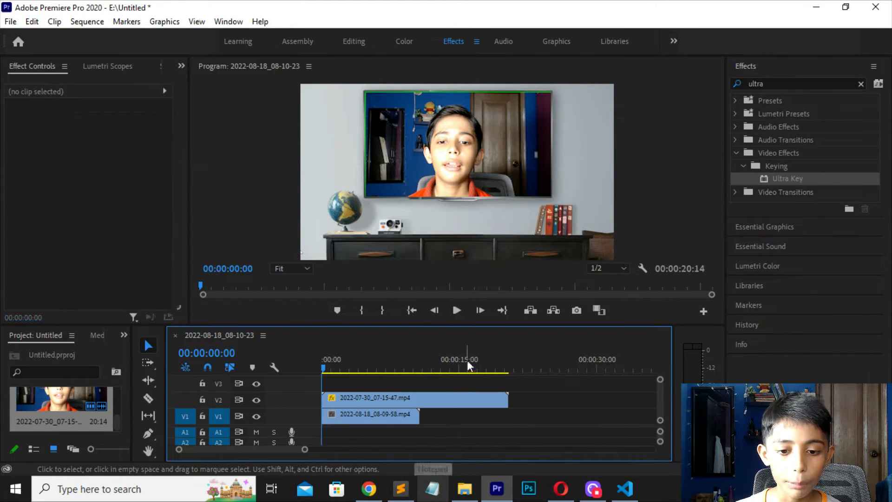
- Make the timeline panel taller so more video and audio tracks are visible
{"action": "left_click", "coordinate": [458, 149]}
{"action": "key", "text": "space"}
{"action": "key", "text": "space"}
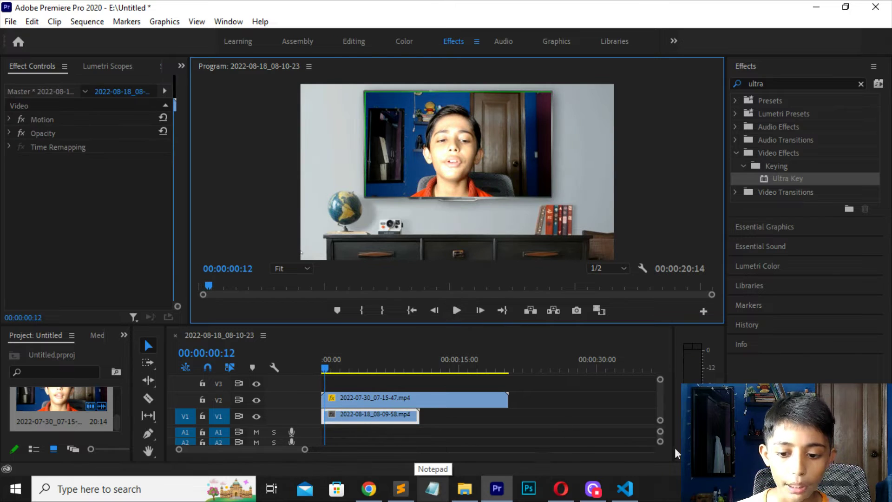
{"action": "left_click", "coordinate": [662, 444]}
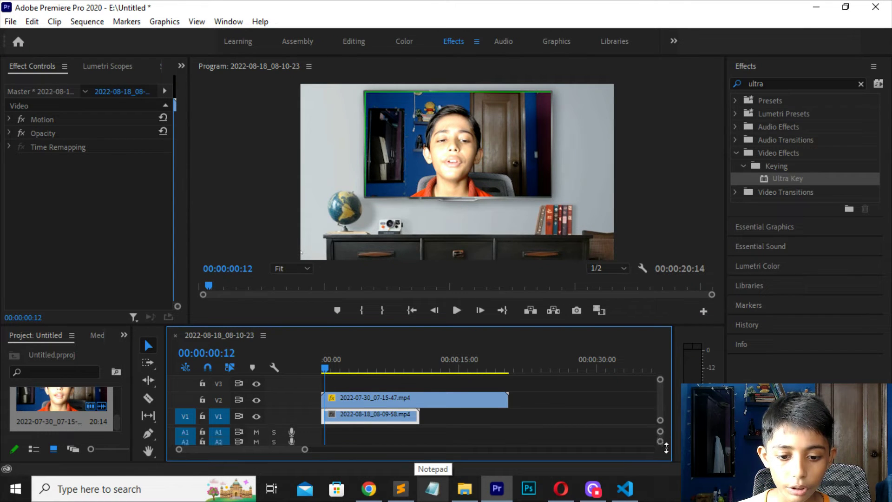
{"action": "left_click_drag", "start_coordinate": [661, 420], "coordinate": [664, 440]}
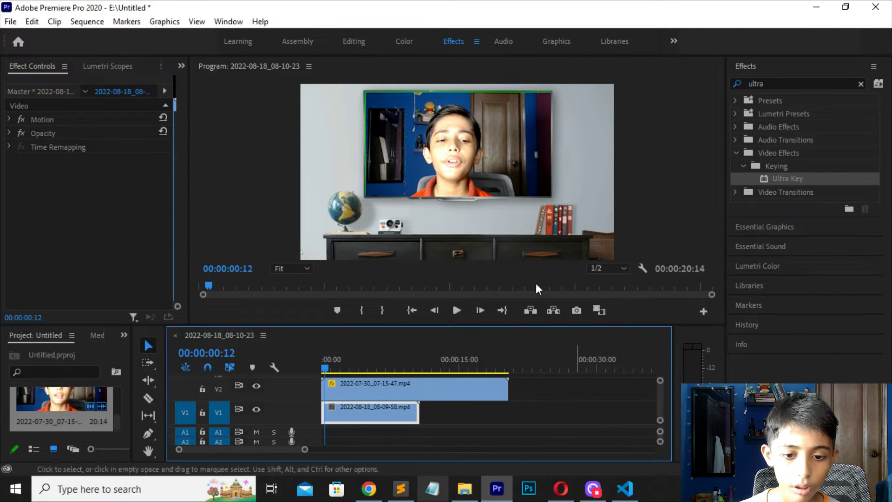
{"action": "left_click_drag", "start_coordinate": [535, 326], "coordinate": [535, 204]}
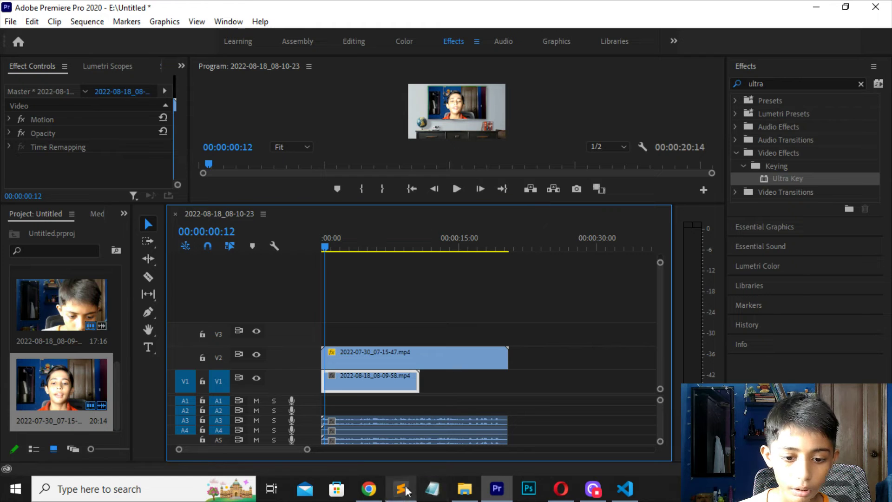
- Return the playhead to the sequence start and enlarge the program preview
{"action": "left_click", "coordinate": [448, 425]}
{"action": "key", "text": "Delete"}
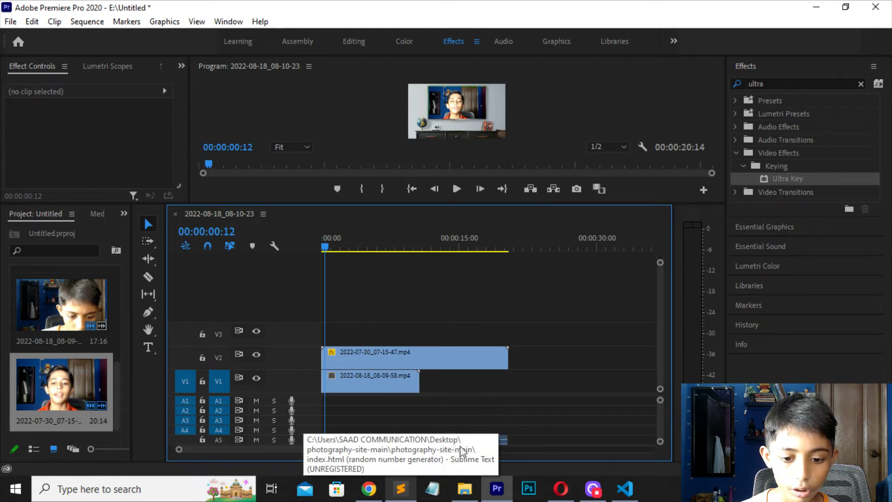
{"action": "left_click", "coordinate": [505, 441]}
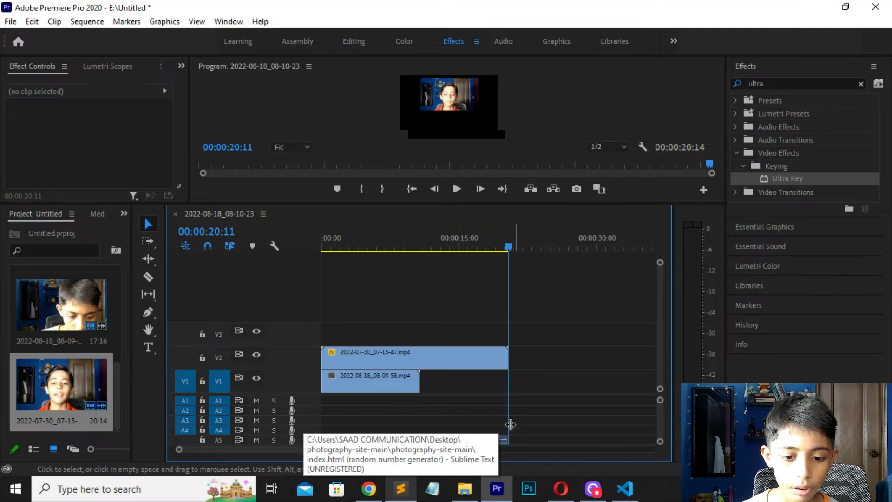
{"action": "scroll", "coordinate": [488, 447], "scroll_direction": "down", "scroll_amount": 5}
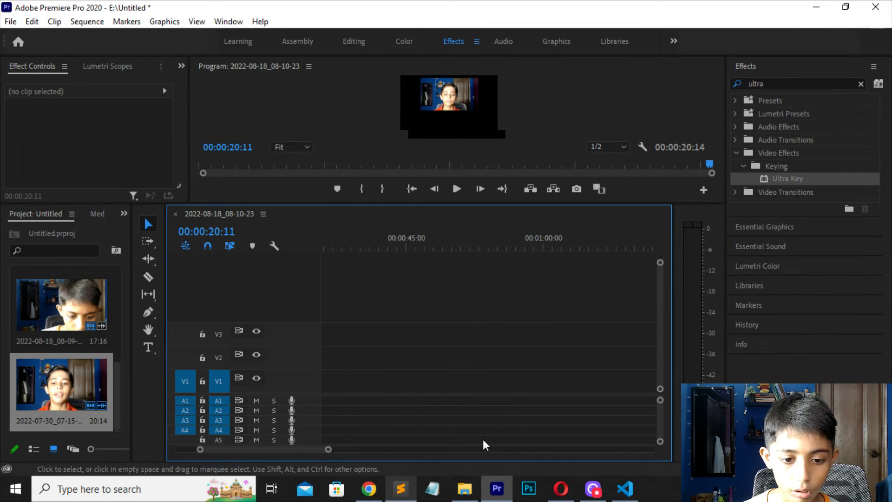
{"action": "left_click", "coordinate": [370, 180]}
{"action": "key", "text": "Home"}
{"action": "left_click", "coordinate": [393, 444]}
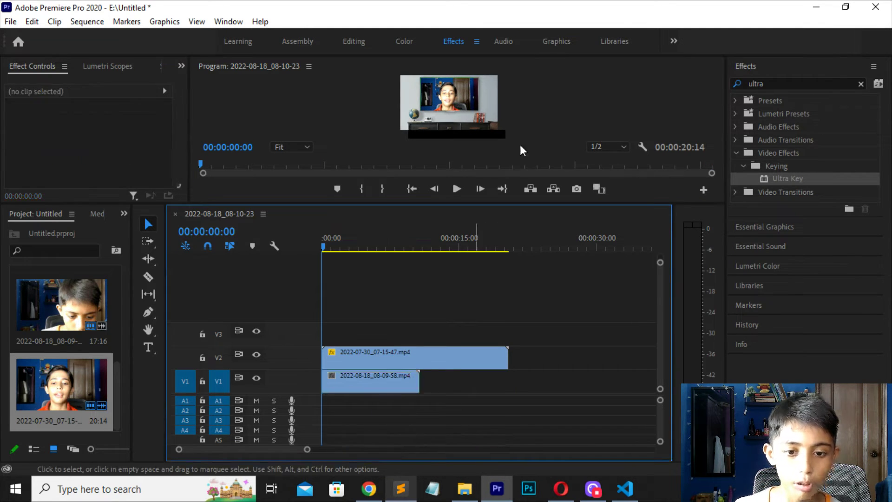
{"action": "left_click_drag", "start_coordinate": [518, 203], "coordinate": [503, 350]}
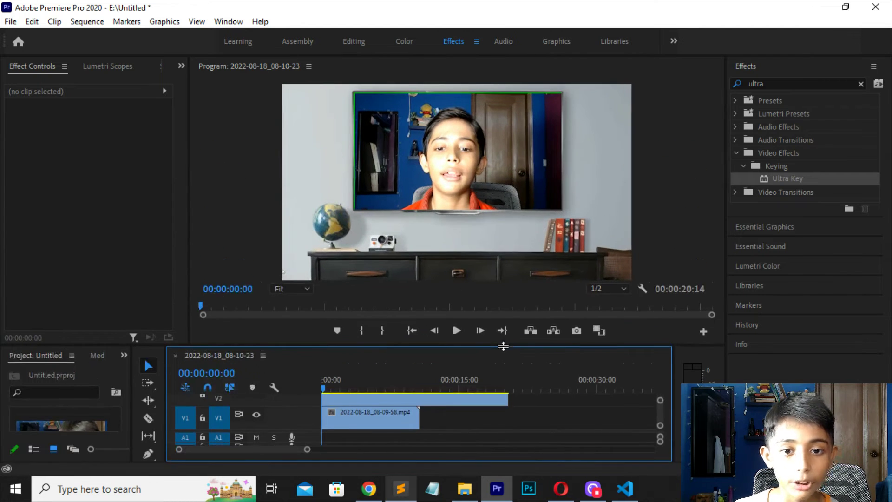
- Play the sequence, then delete both the room and webcam clips from the timeline
{"action": "key", "text": "space"}
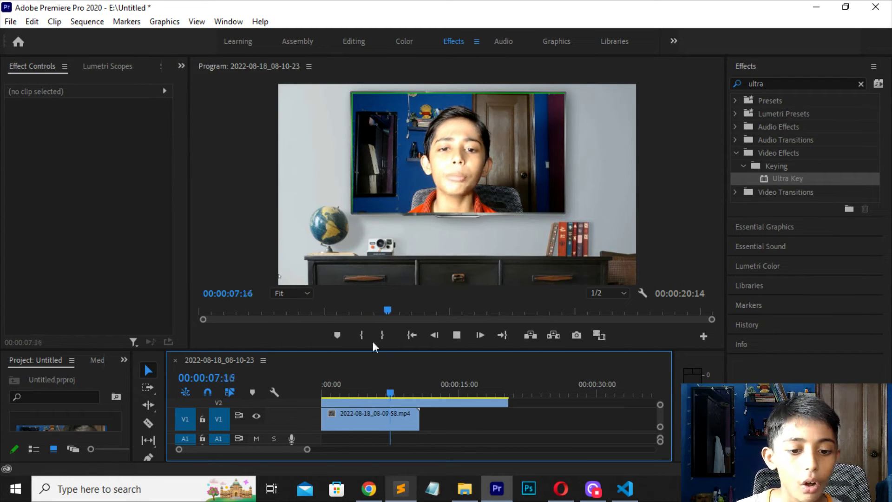
{"action": "left_click", "coordinate": [358, 415]}
{"action": "key", "text": "Delete"}
{"action": "left_click", "coordinate": [351, 395]}
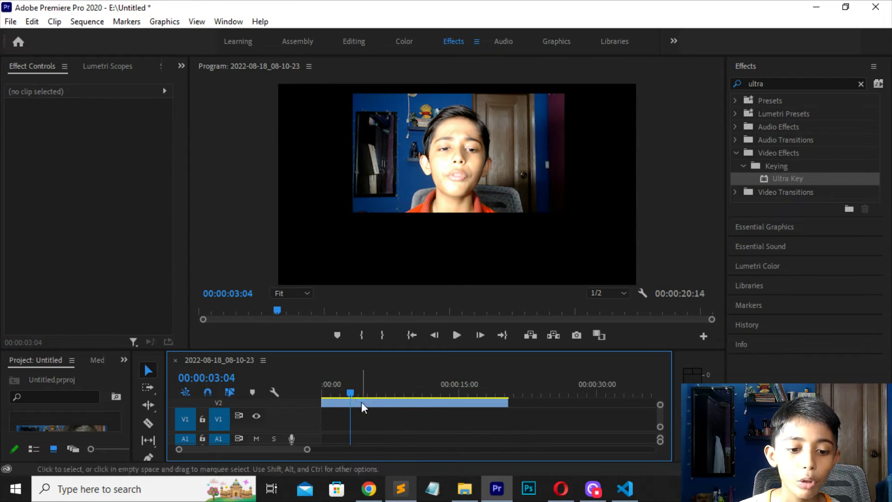
{"action": "key", "text": "Delete"}
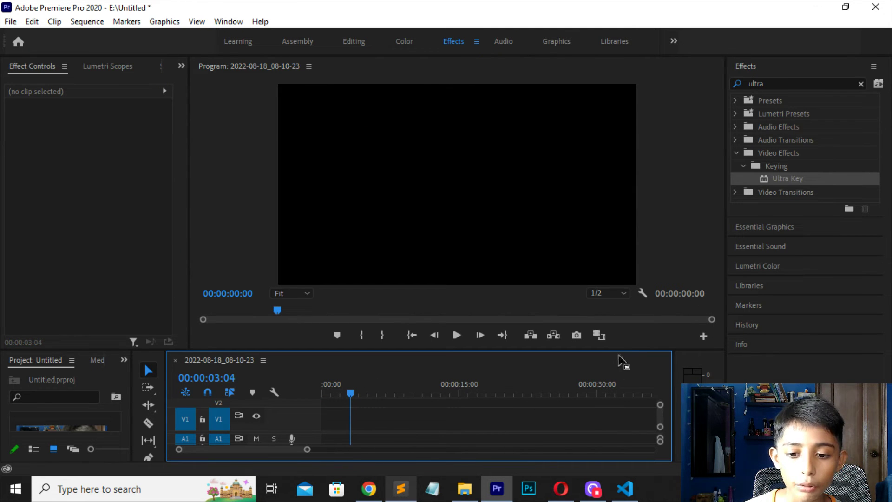
{"action": "left_click_drag", "start_coordinate": [627, 349], "coordinate": [660, 308]}
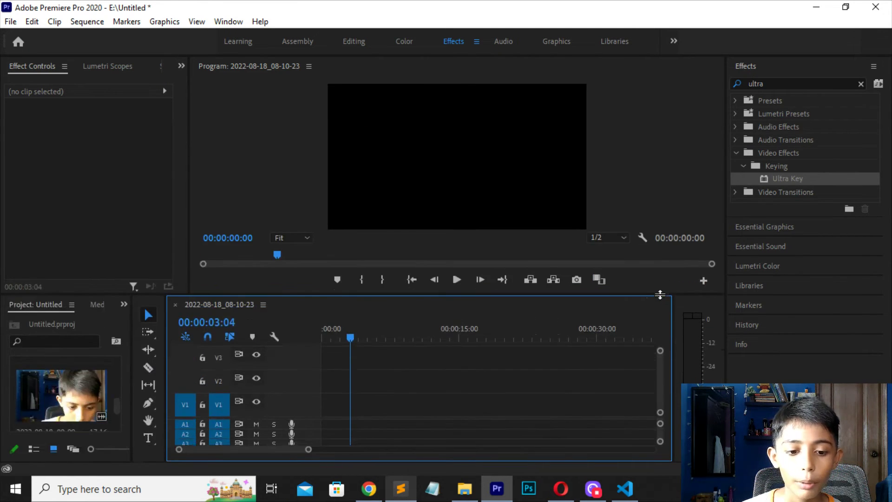
{"action": "left_click", "coordinate": [372, 488]}
- Bring the Pinterest window back and scroll through its feed
{"action": "left_click", "coordinate": [375, 488]}
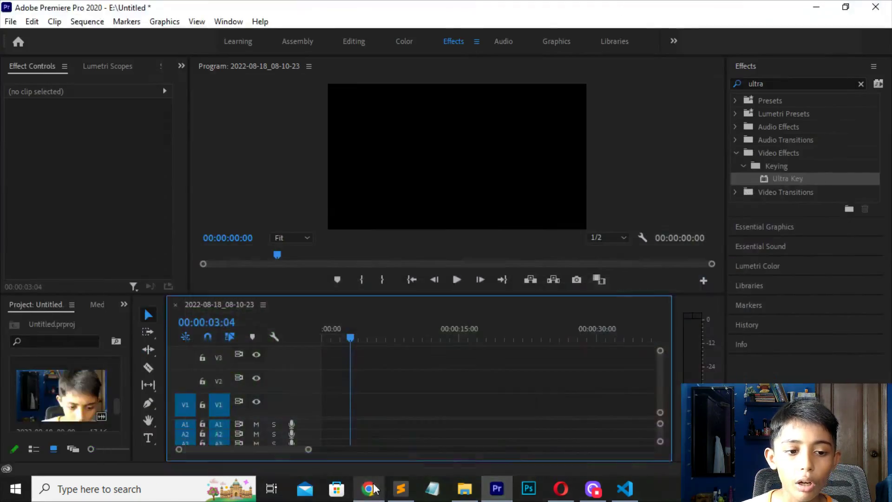
{"action": "left_click", "coordinate": [374, 489]}
{"action": "scroll", "coordinate": [389, 438], "scroll_direction": "down", "scroll_amount": 5}
{"action": "scroll", "coordinate": [398, 392], "scroll_direction": "down", "scroll_amount": 7}
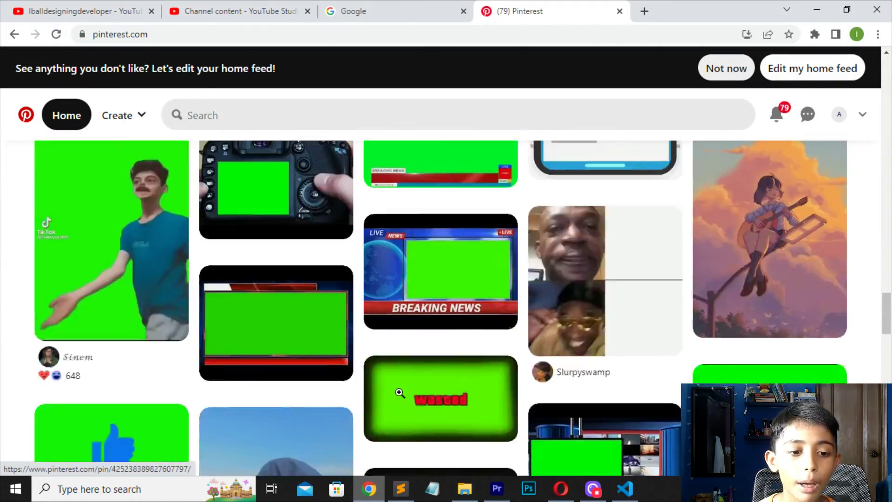
{"action": "scroll", "coordinate": [398, 392], "scroll_direction": "down", "scroll_amount": 7}
{"action": "scroll", "coordinate": [398, 392], "scroll_direction": "down", "scroll_amount": 7}
{"action": "scroll", "coordinate": [398, 392], "scroll_direction": "down", "scroll_amount": 7}
{"action": "scroll", "coordinate": [398, 392], "scroll_direction": "up", "scroll_amount": 5}
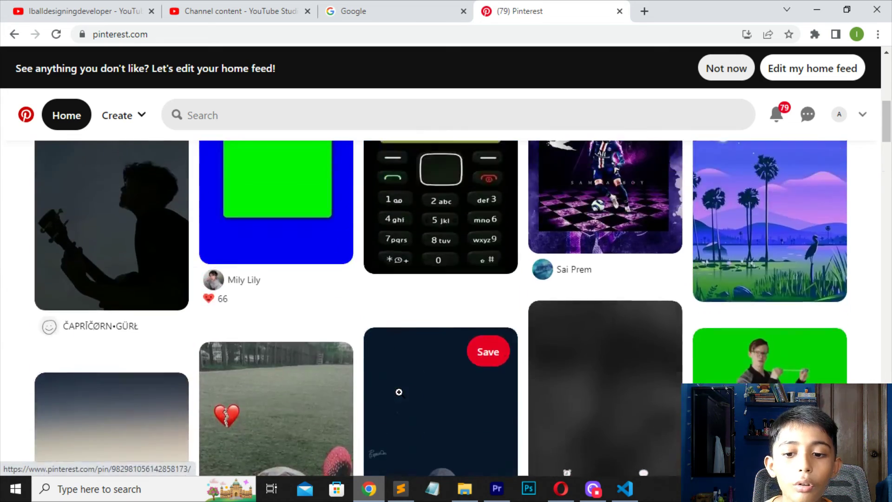
{"action": "scroll", "coordinate": [558, 302], "scroll_direction": "up", "scroll_amount": 3}
{"action": "scroll", "coordinate": [691, 225], "scroll_direction": "down", "scroll_amount": 8}
{"action": "scroll", "coordinate": [739, 297], "scroll_direction": "up", "scroll_amount": 5}
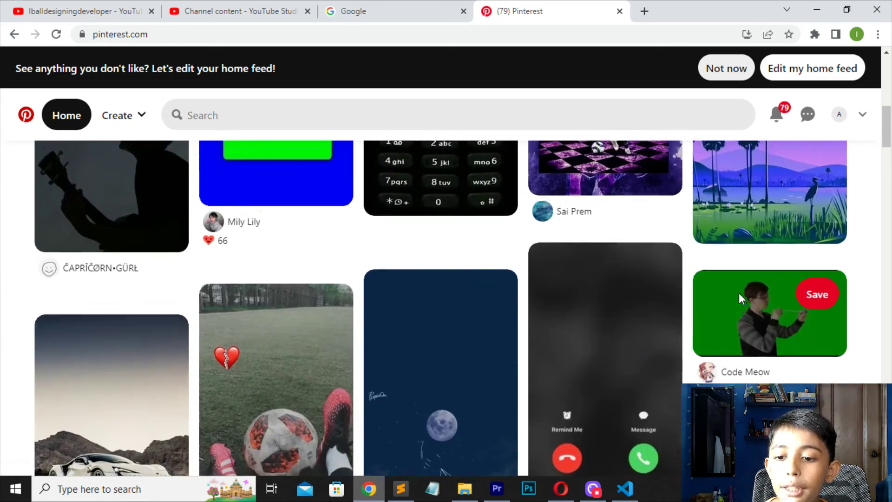
{"action": "scroll", "coordinate": [739, 293], "scroll_direction": "up", "scroll_amount": 7}
{"action": "scroll", "coordinate": [619, 288], "scroll_direction": "up", "scroll_amount": 1}
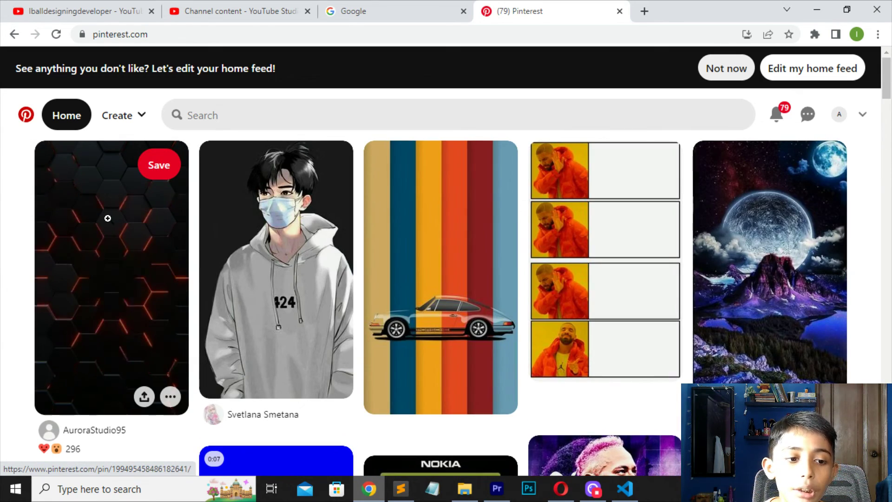
- Open the hexagon pattern pin, then close the Pinterest tab and return to Premiere Pro
{"action": "left_click", "coordinate": [136, 331]}
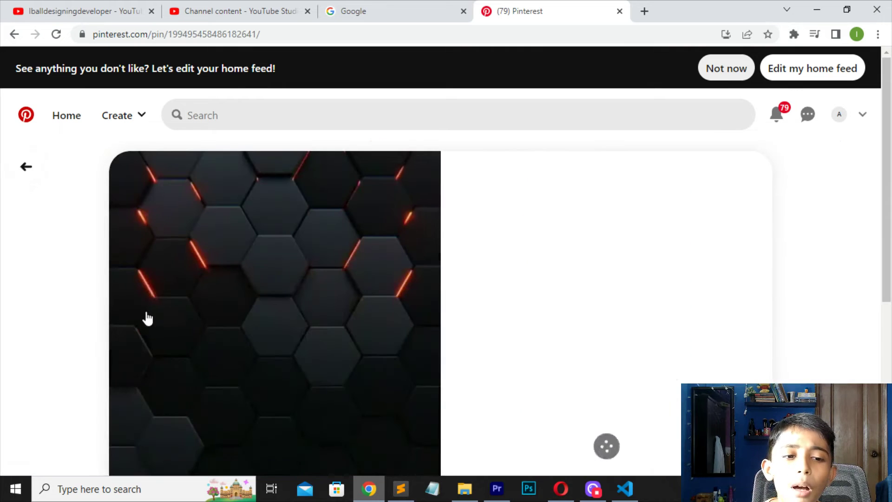
{"action": "left_click", "coordinate": [116, 11]}
{"action": "left_click", "coordinate": [620, 11]}
{"action": "left_click", "coordinate": [339, 10]}
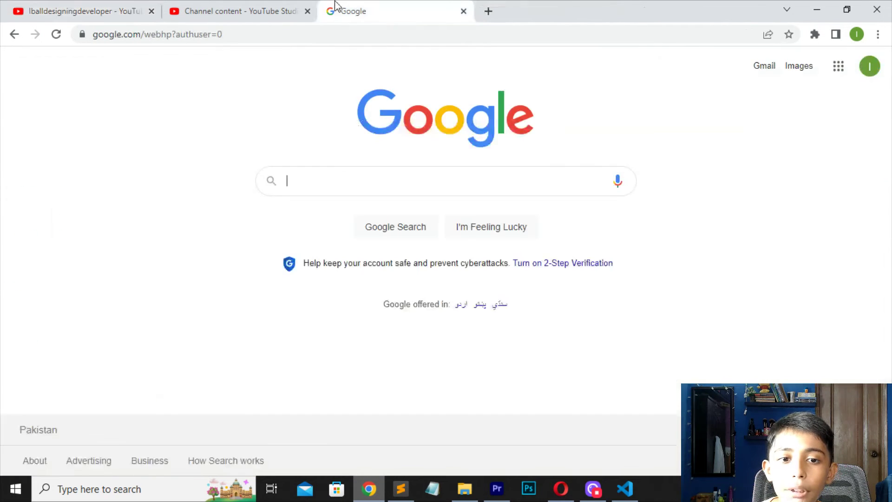
{"action": "left_click", "coordinate": [498, 486]}
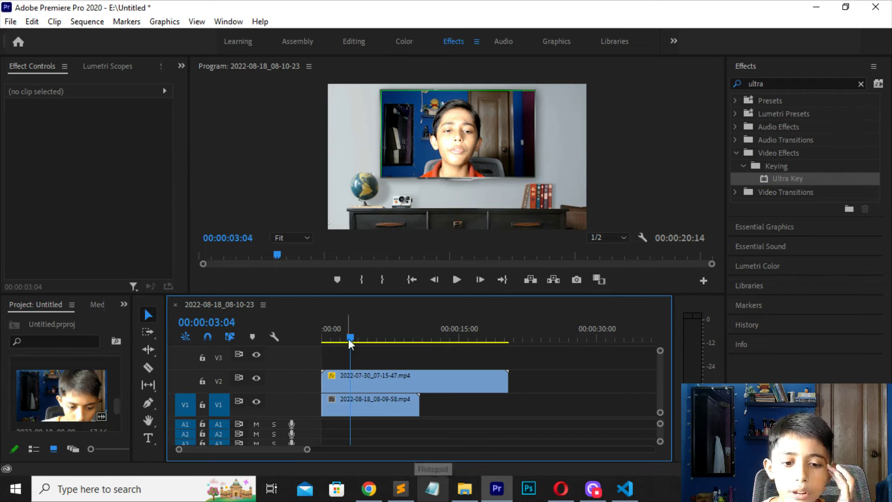
- Delete the 2022-07-30 webcam clip from V2, leaving only the room background clip
{"action": "left_click", "coordinate": [335, 404]}
{"action": "key", "text": "Home"}
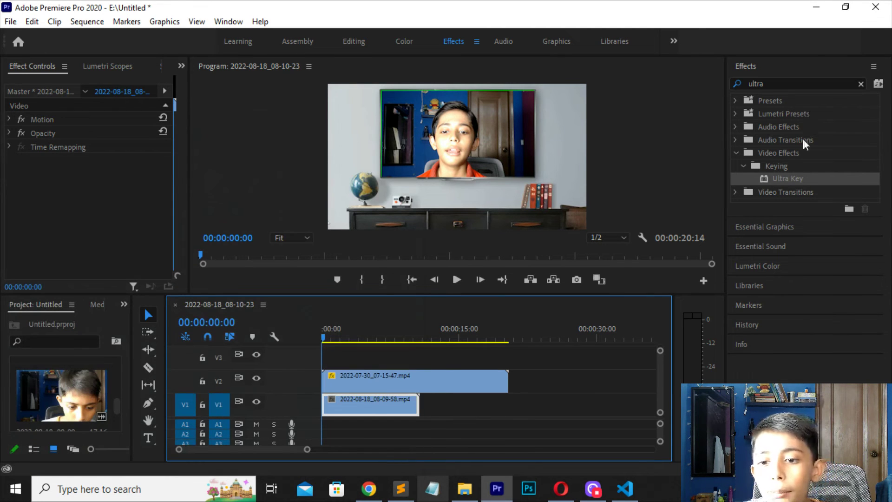
{"action": "left_click", "coordinate": [787, 179]}
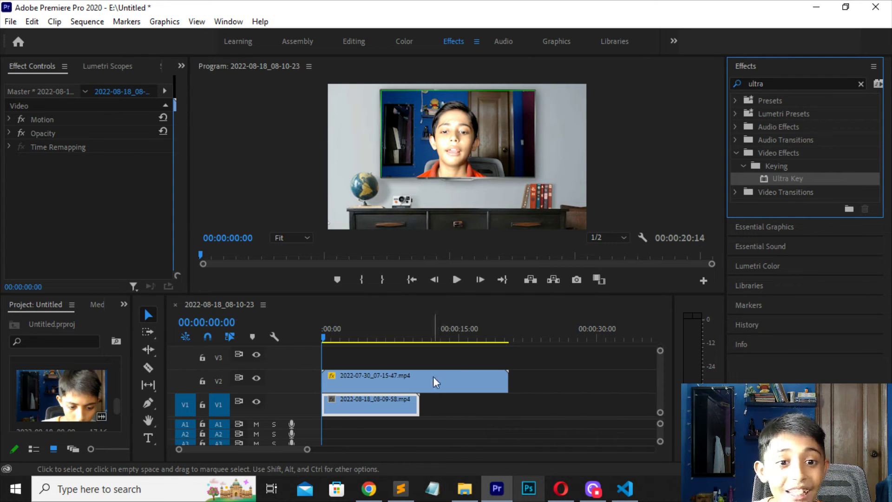
{"action": "left_click", "coordinate": [362, 379]}
{"action": "key", "text": "Delete"}
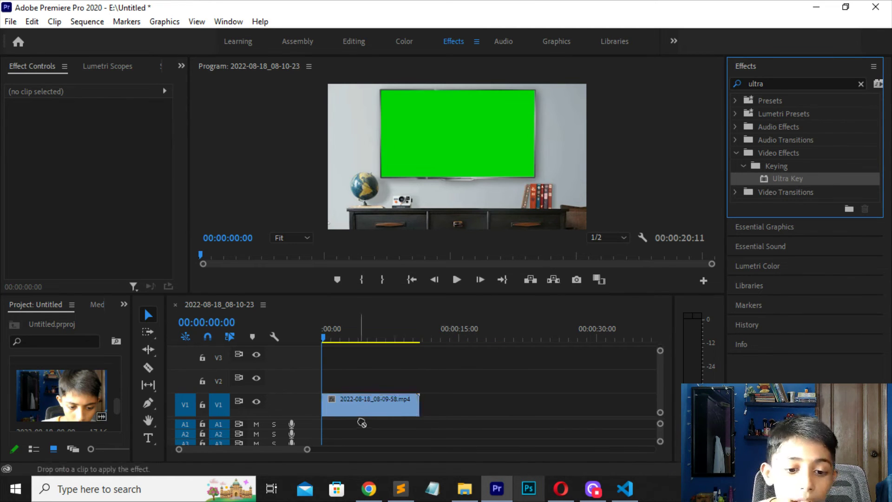
- Drag Ultra Key onto the V1 room clip and sample the green TV screen as Key Color
{"action": "left_click_drag", "start_coordinate": [819, 179], "coordinate": [358, 405]}
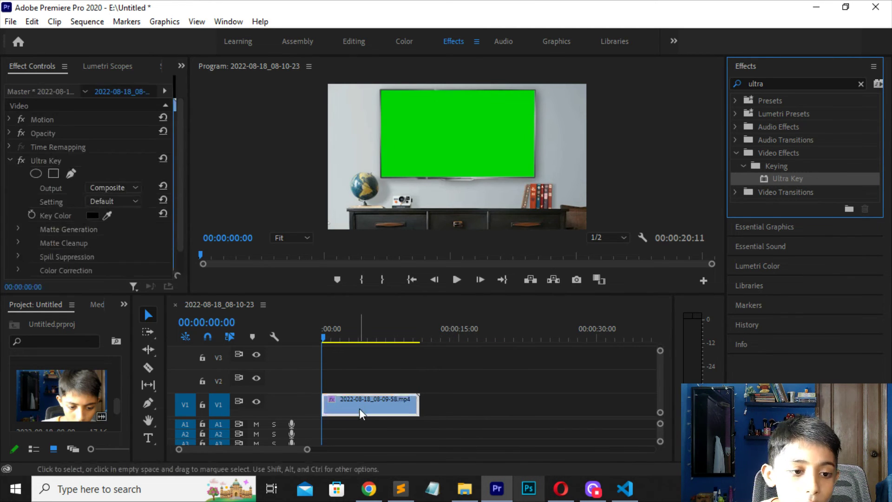
{"action": "left_click", "coordinate": [107, 215]}
{"action": "left_click", "coordinate": [444, 139]}
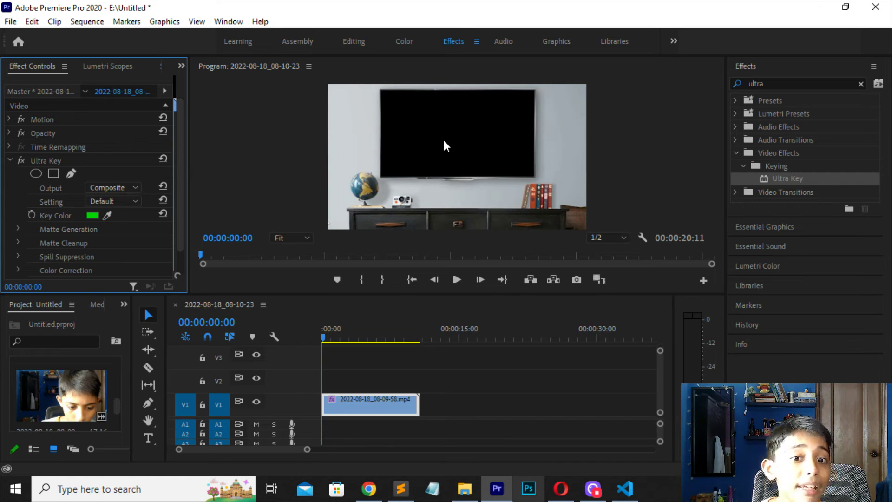